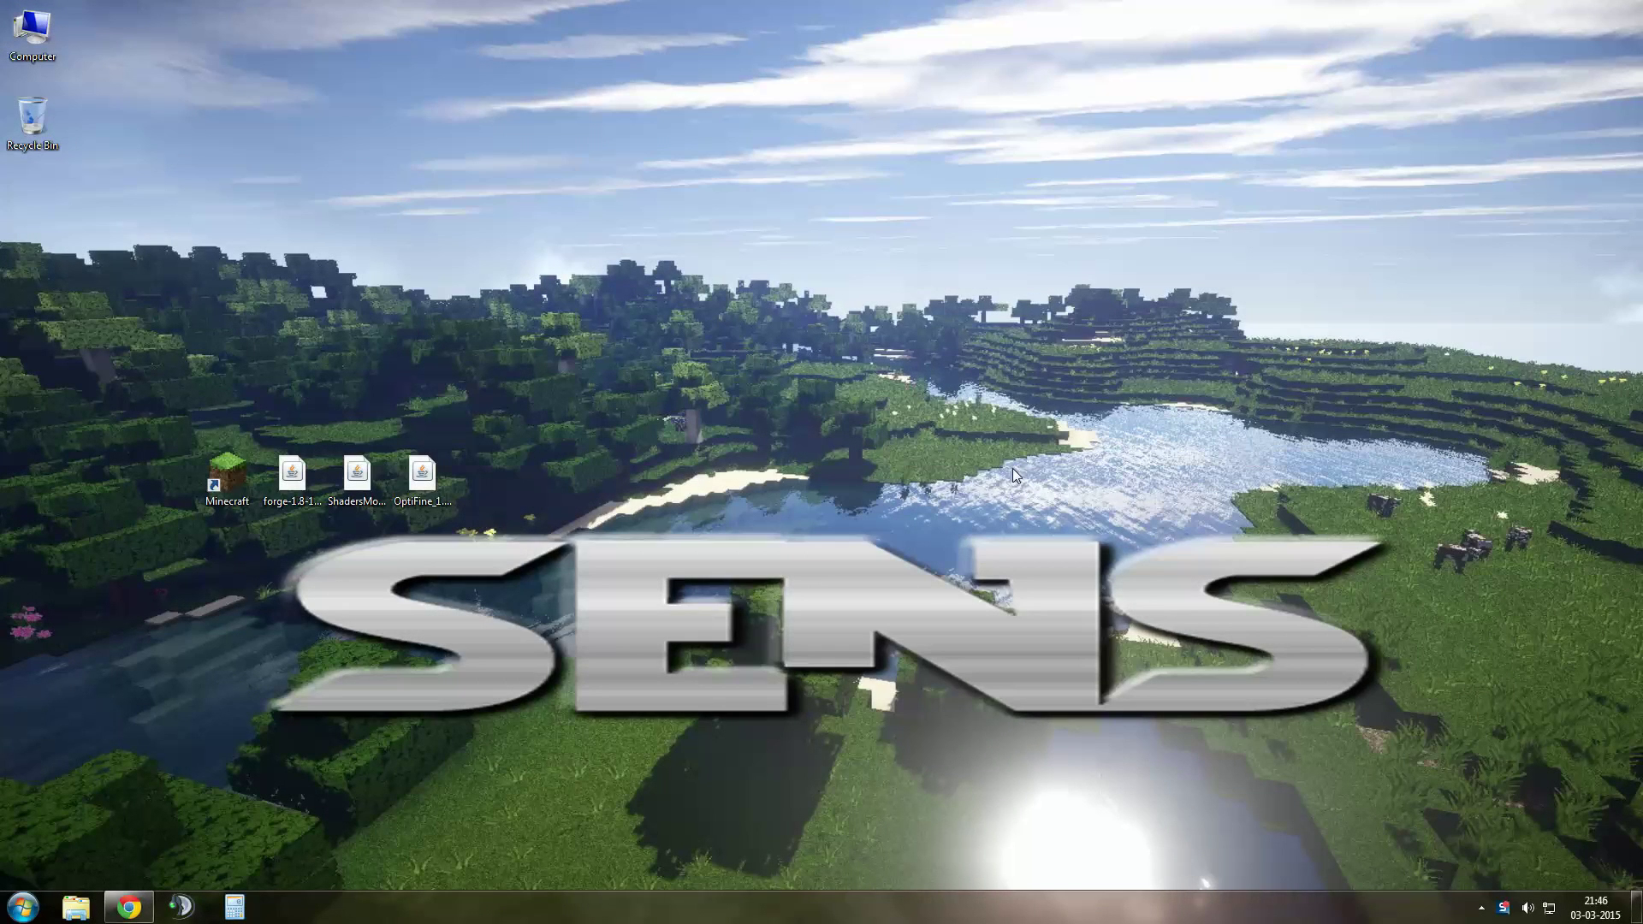
Step: Point out the Forge, ShadersMod and OptiFine jars on the desktop, ending on Forge
click(280, 466)
click(357, 476)
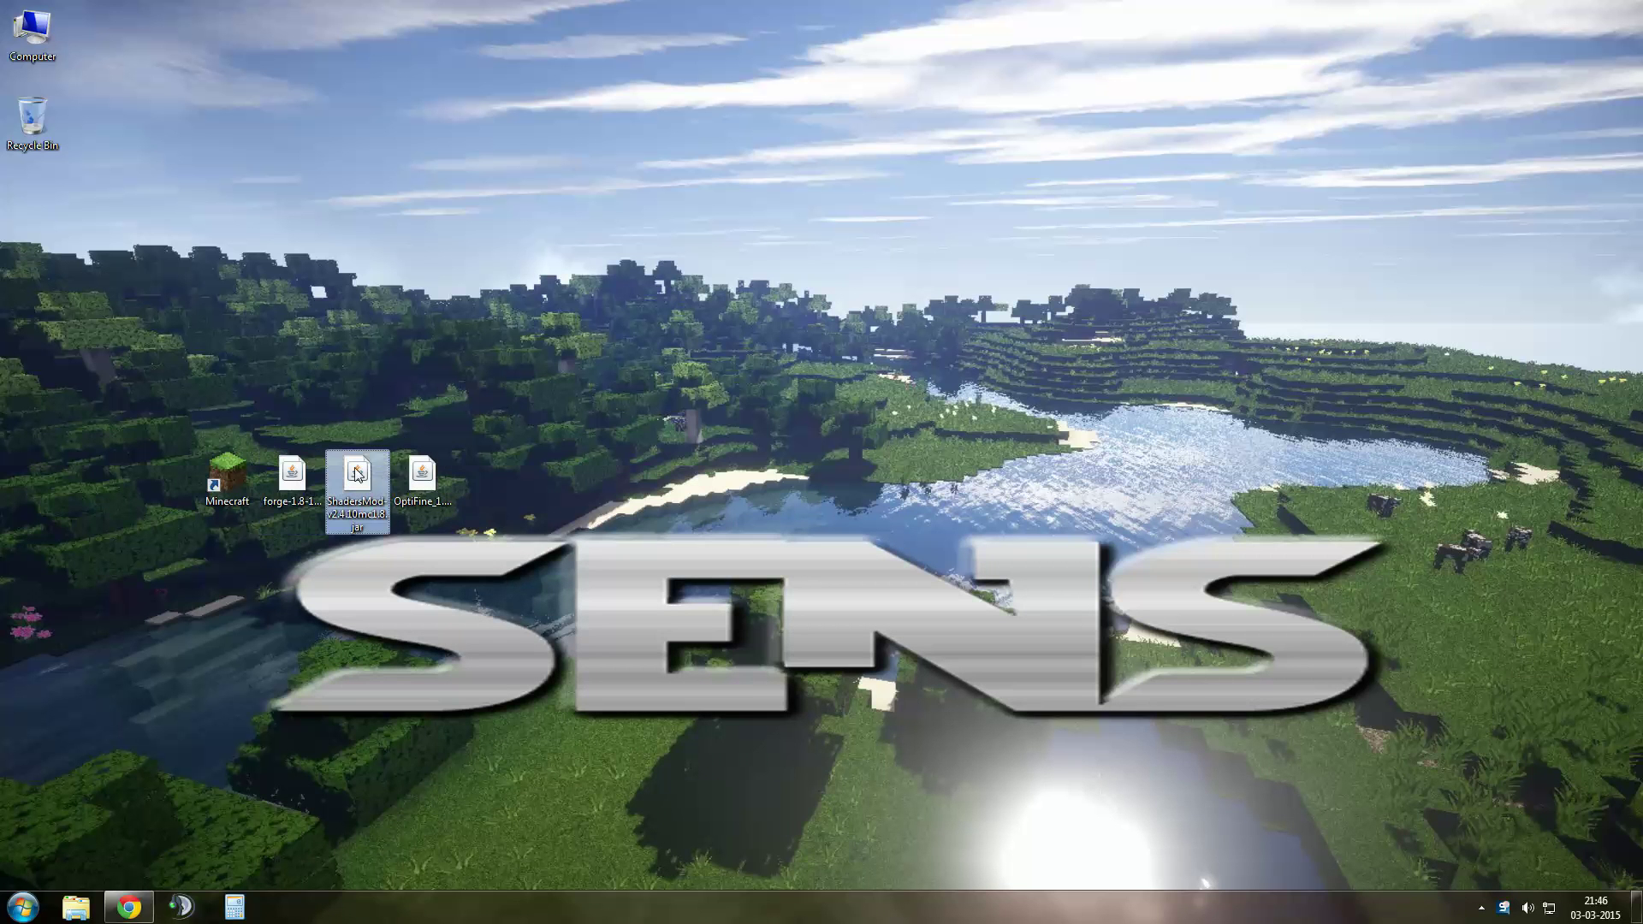
click(422, 478)
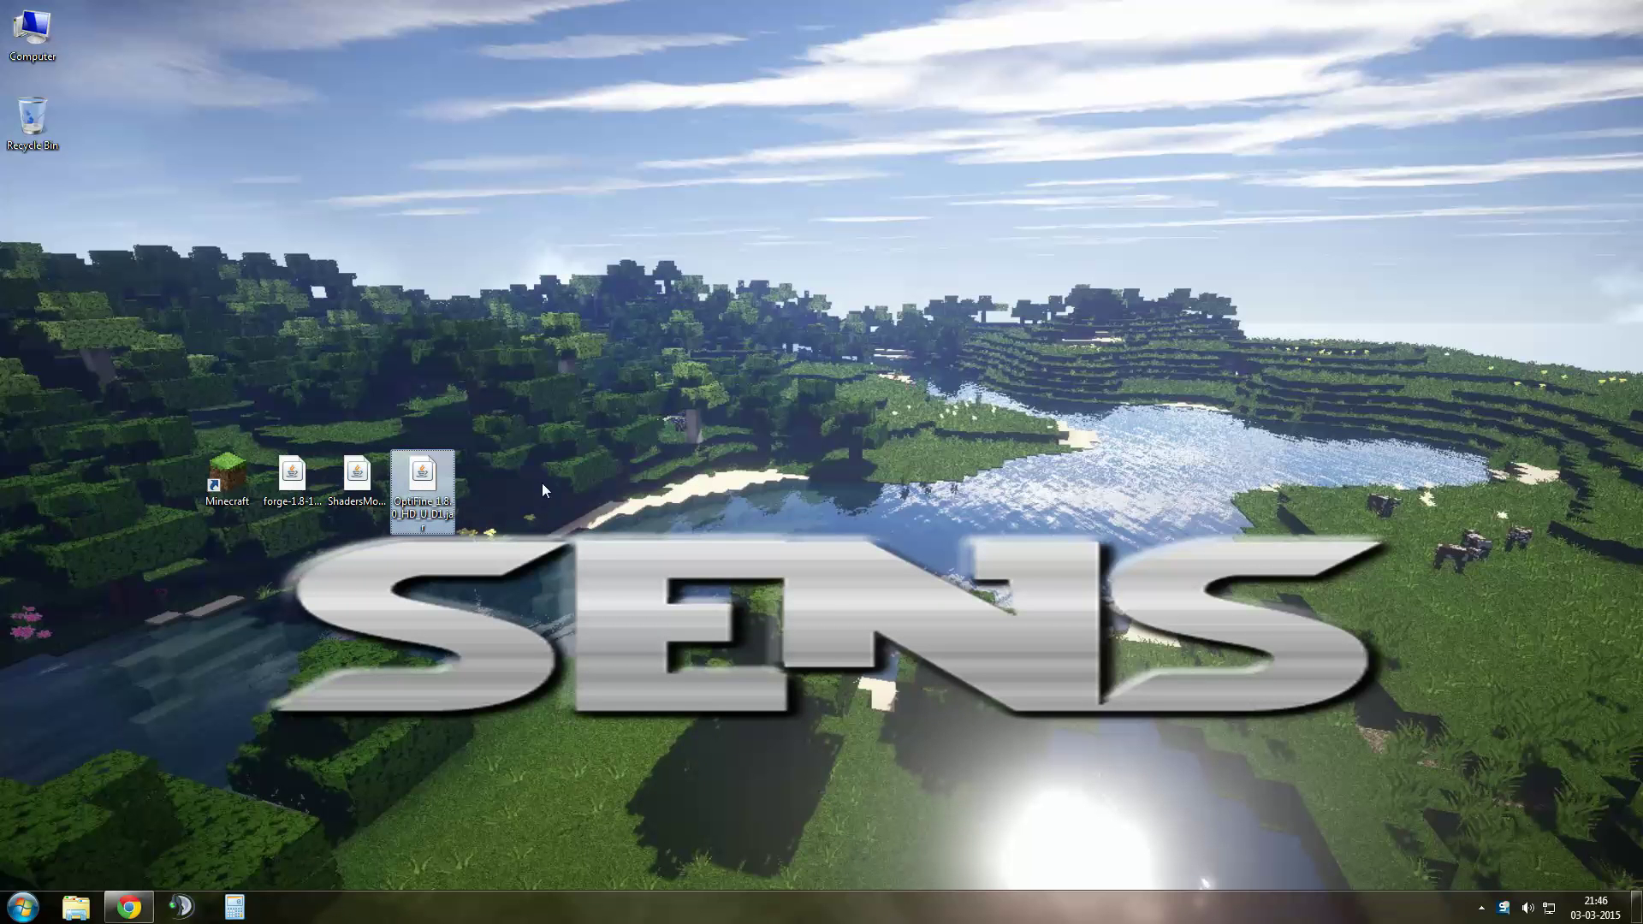
key(Left)
key(Left)
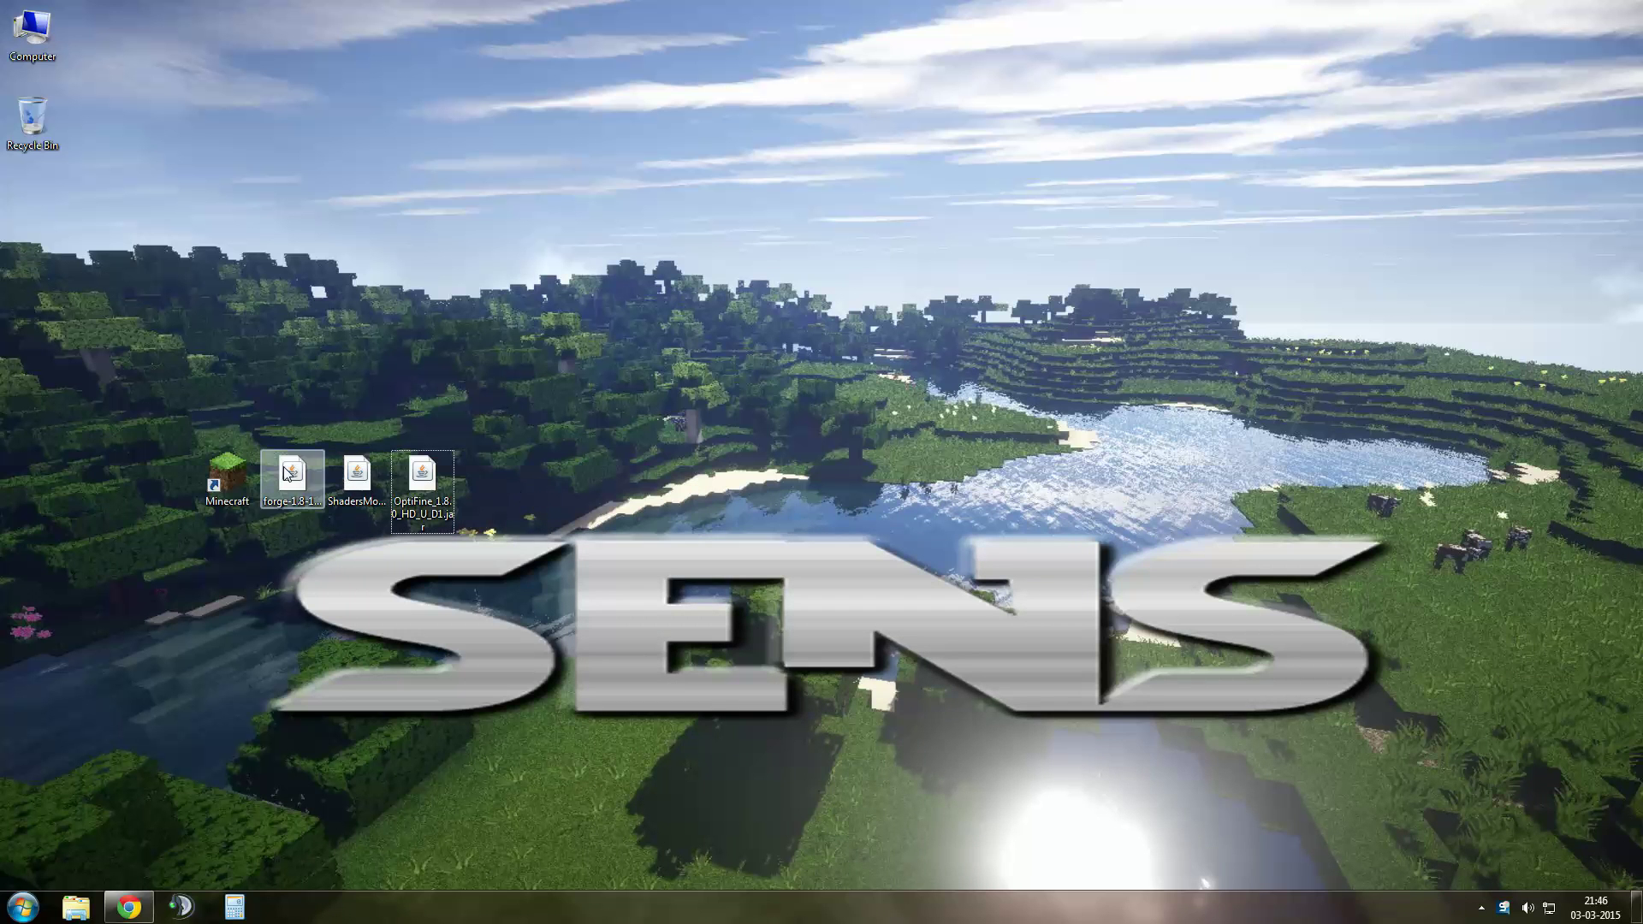
Step: Return to the Forge downloads site and highlight its address and the 1.8 Downloads heading
click(128, 906)
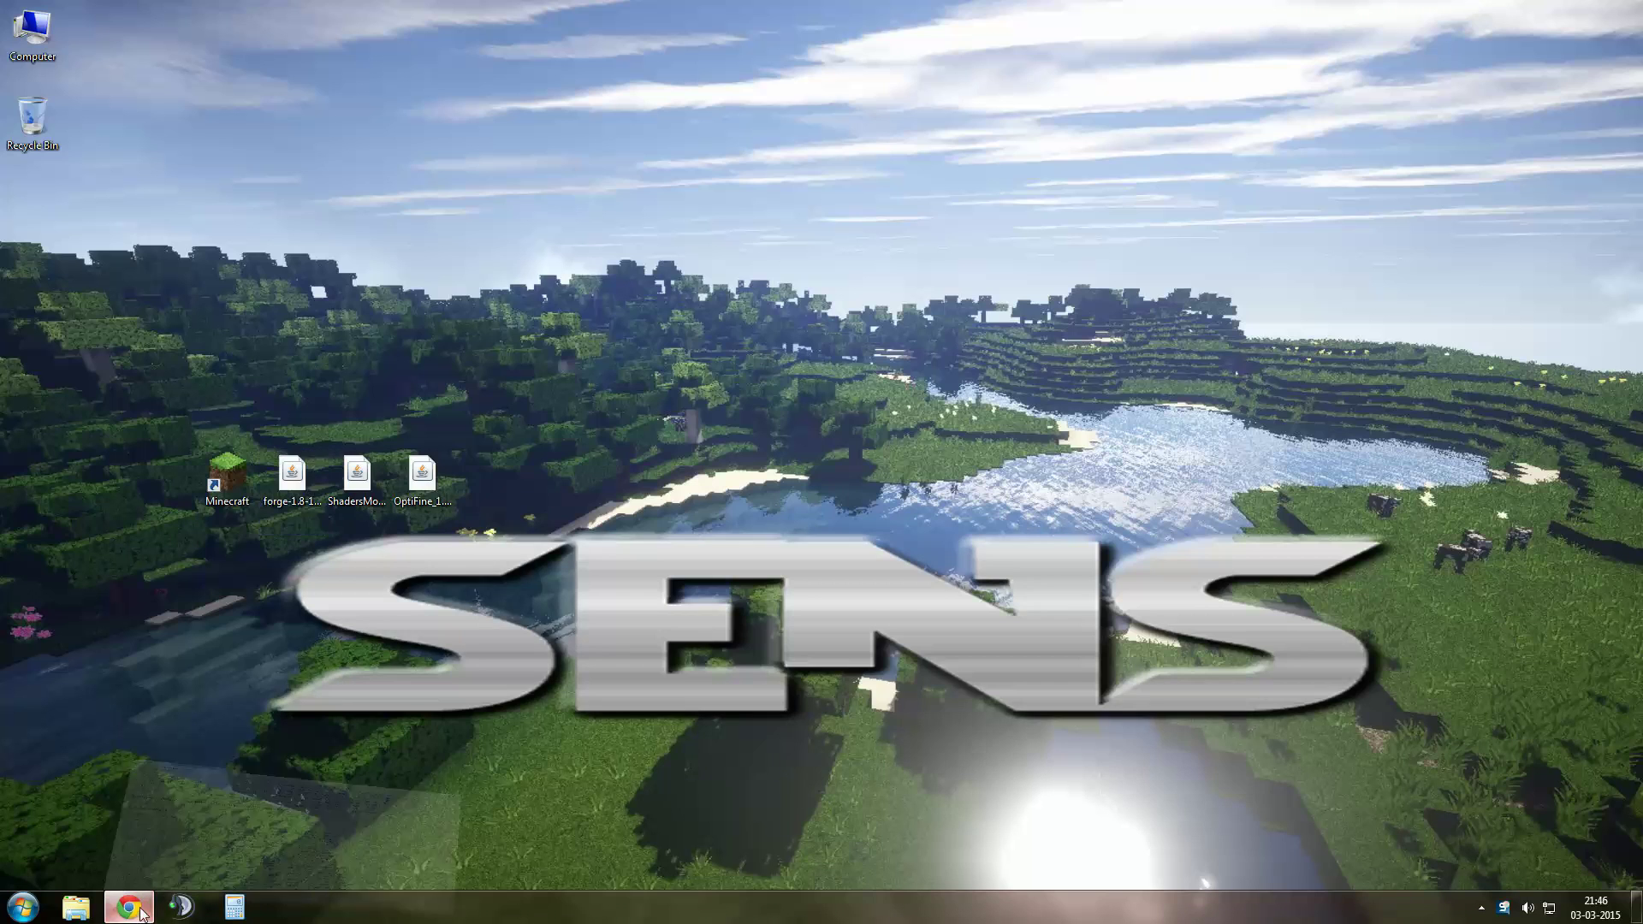
click(118, 34)
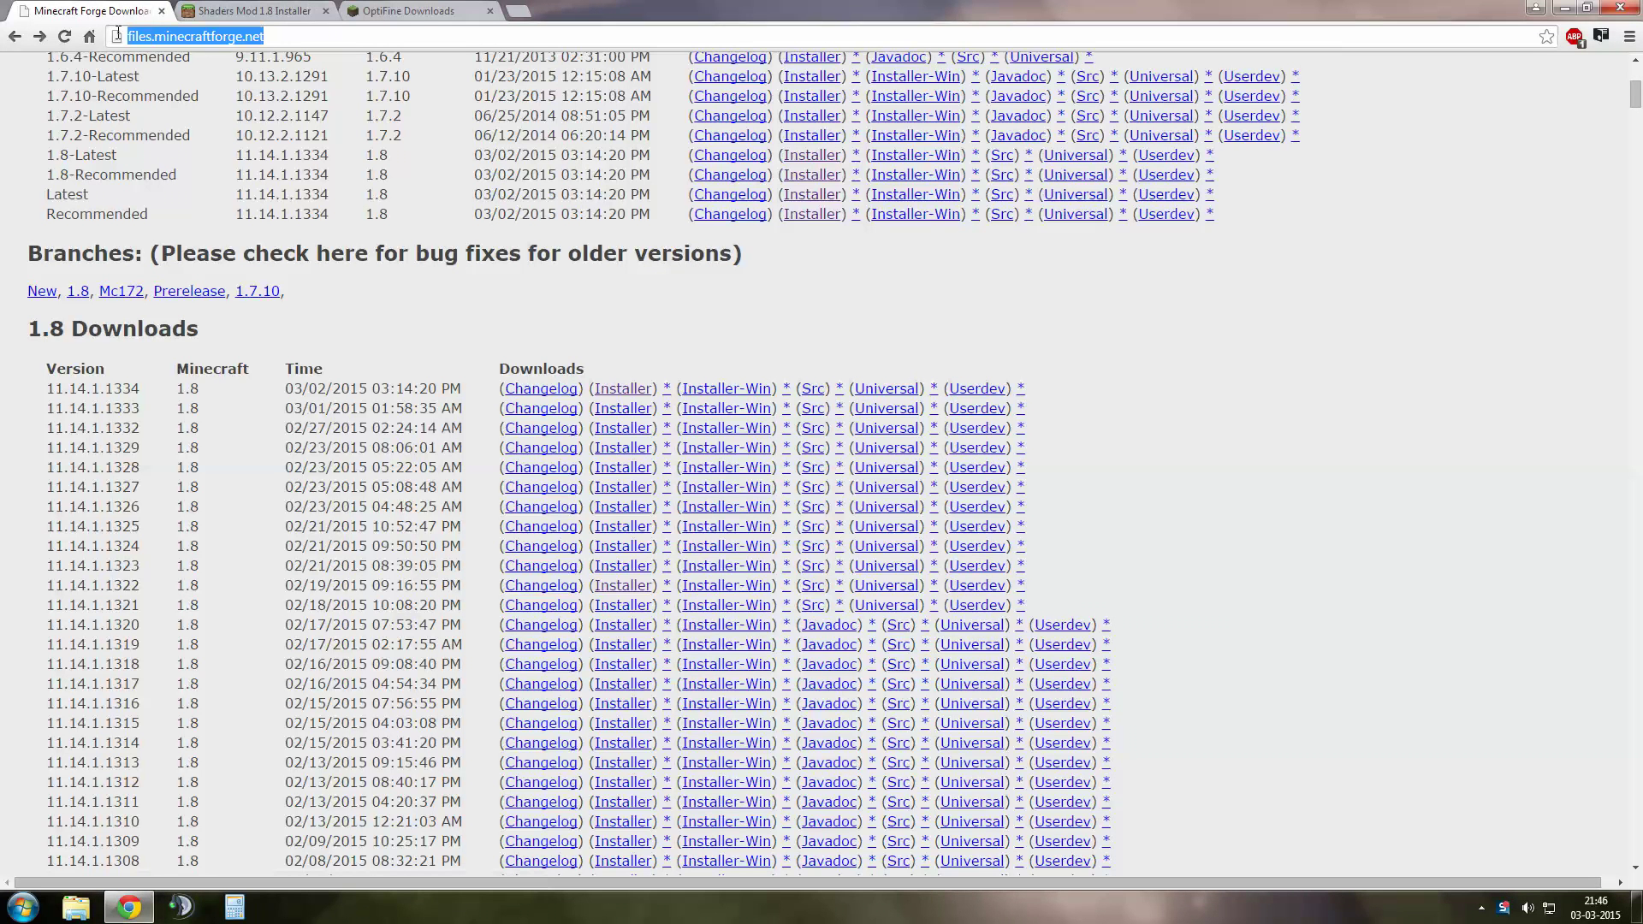
click(357, 332)
drag(28, 330, 197, 329)
click(243, 327)
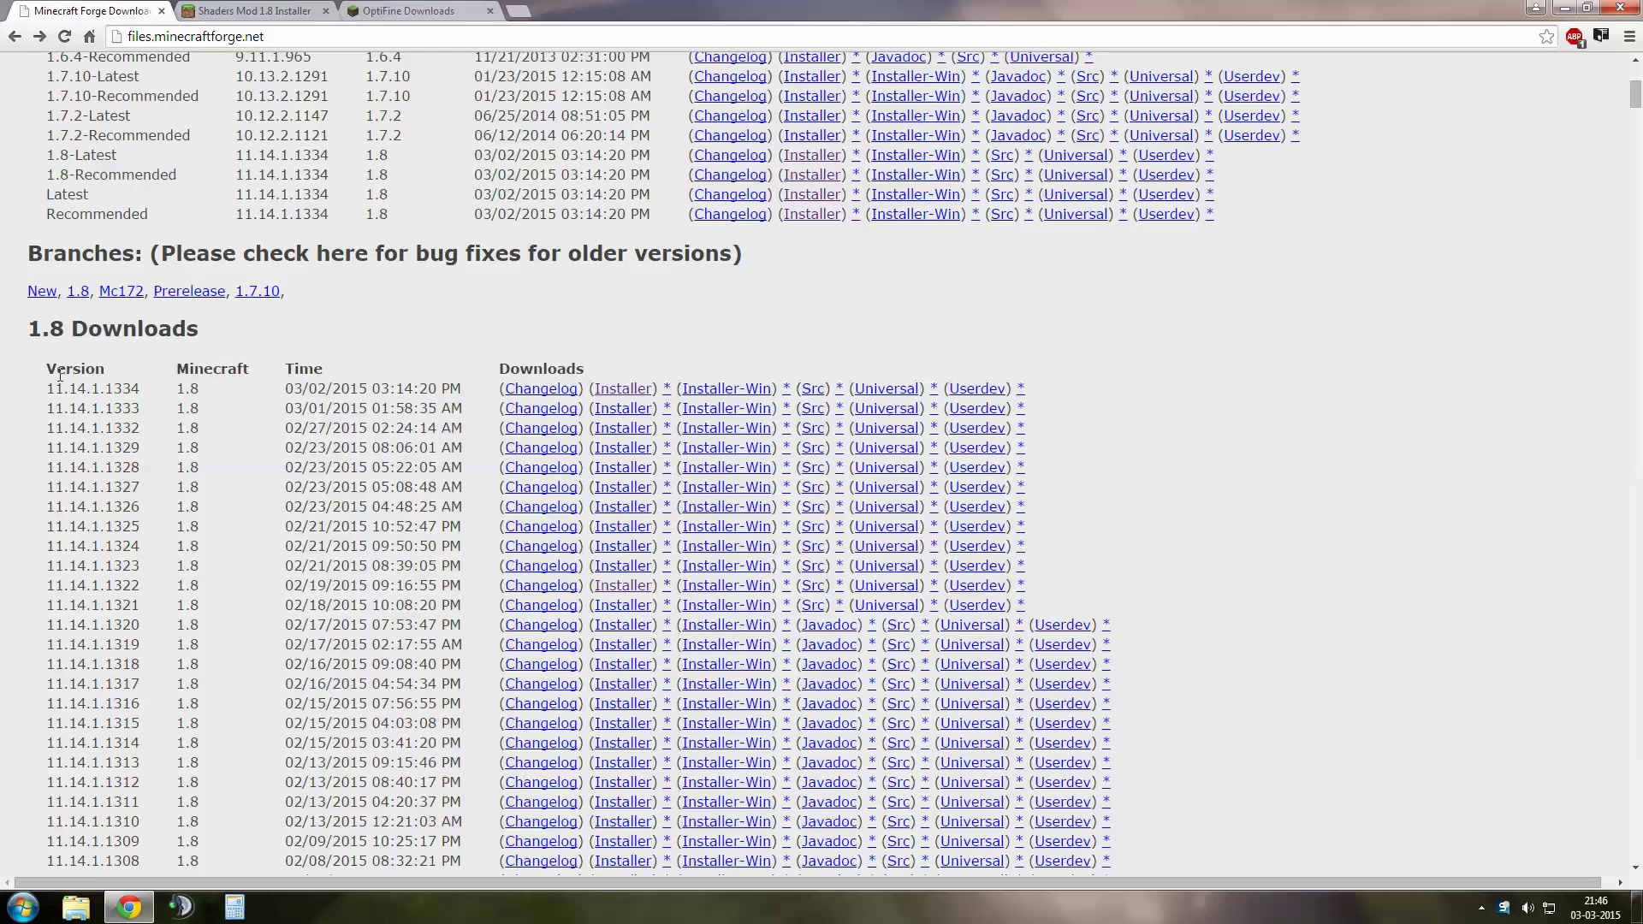
Step: Download the installer for the newest 1.8 Forge version, 11.14.1.1334
drag(48, 389, 140, 385)
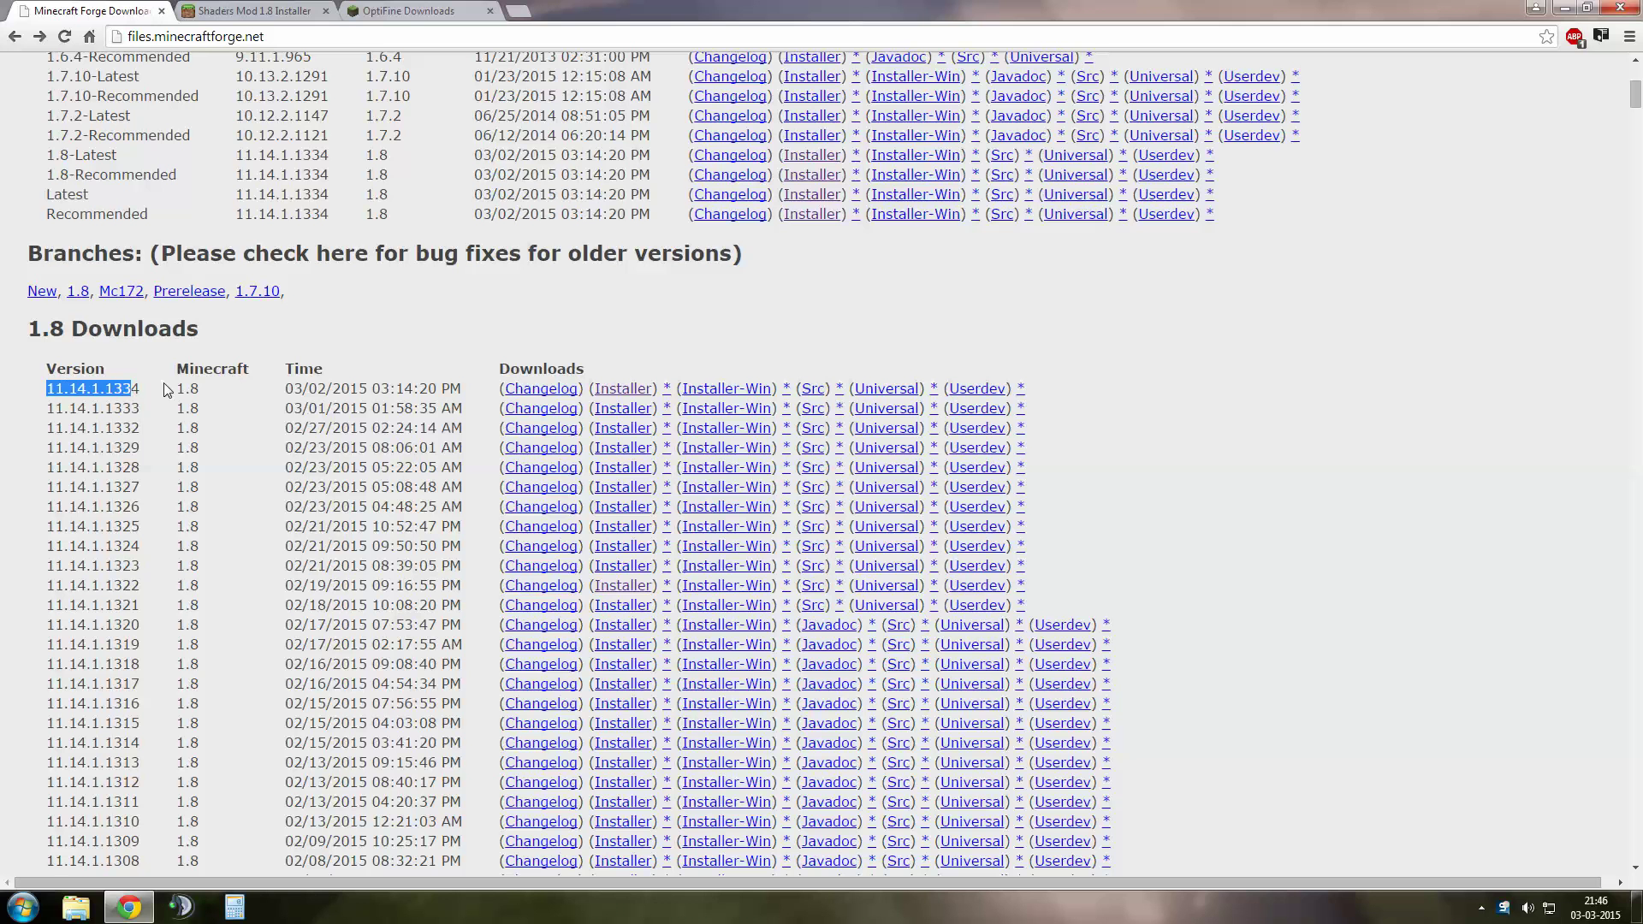
click(337, 317)
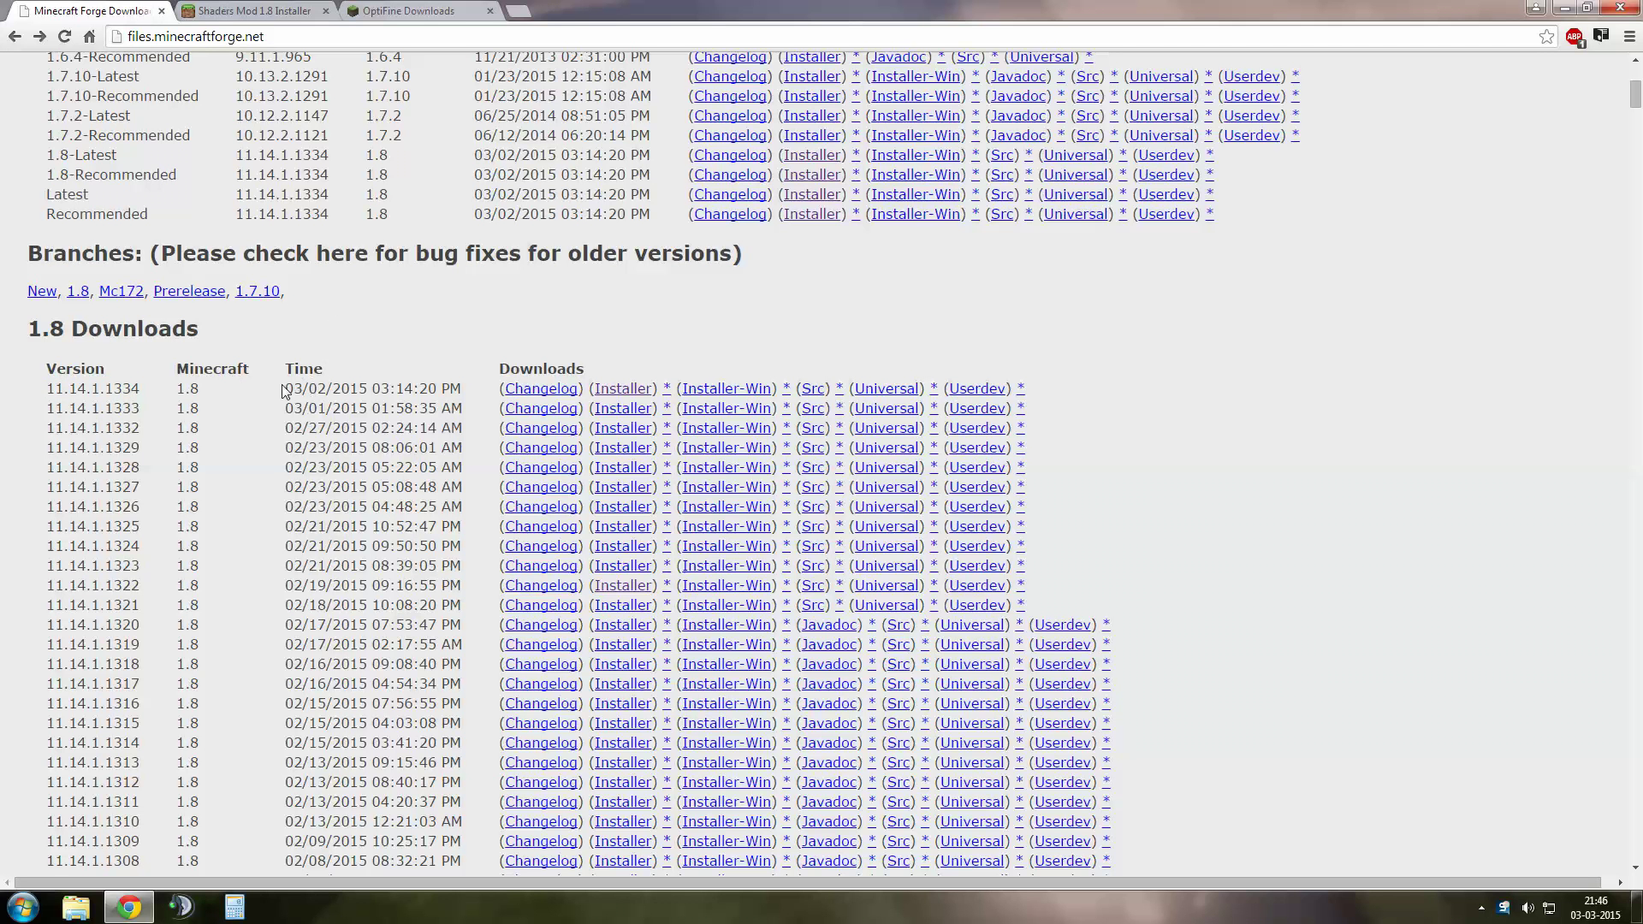
drag(303, 387, 327, 386)
click(512, 326)
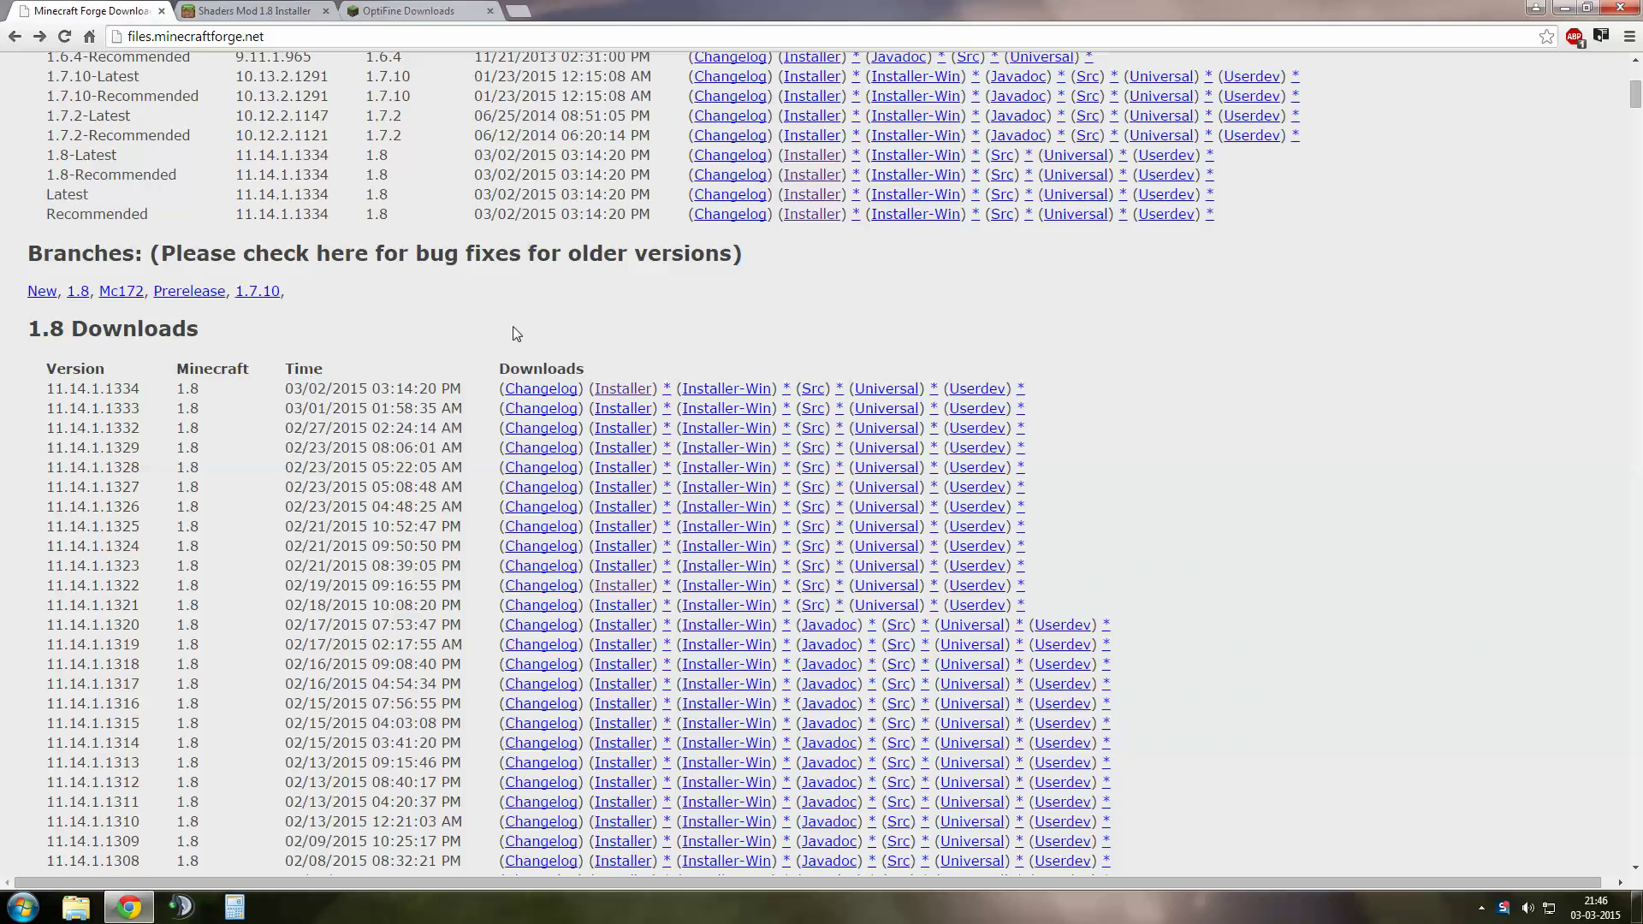
click(643, 390)
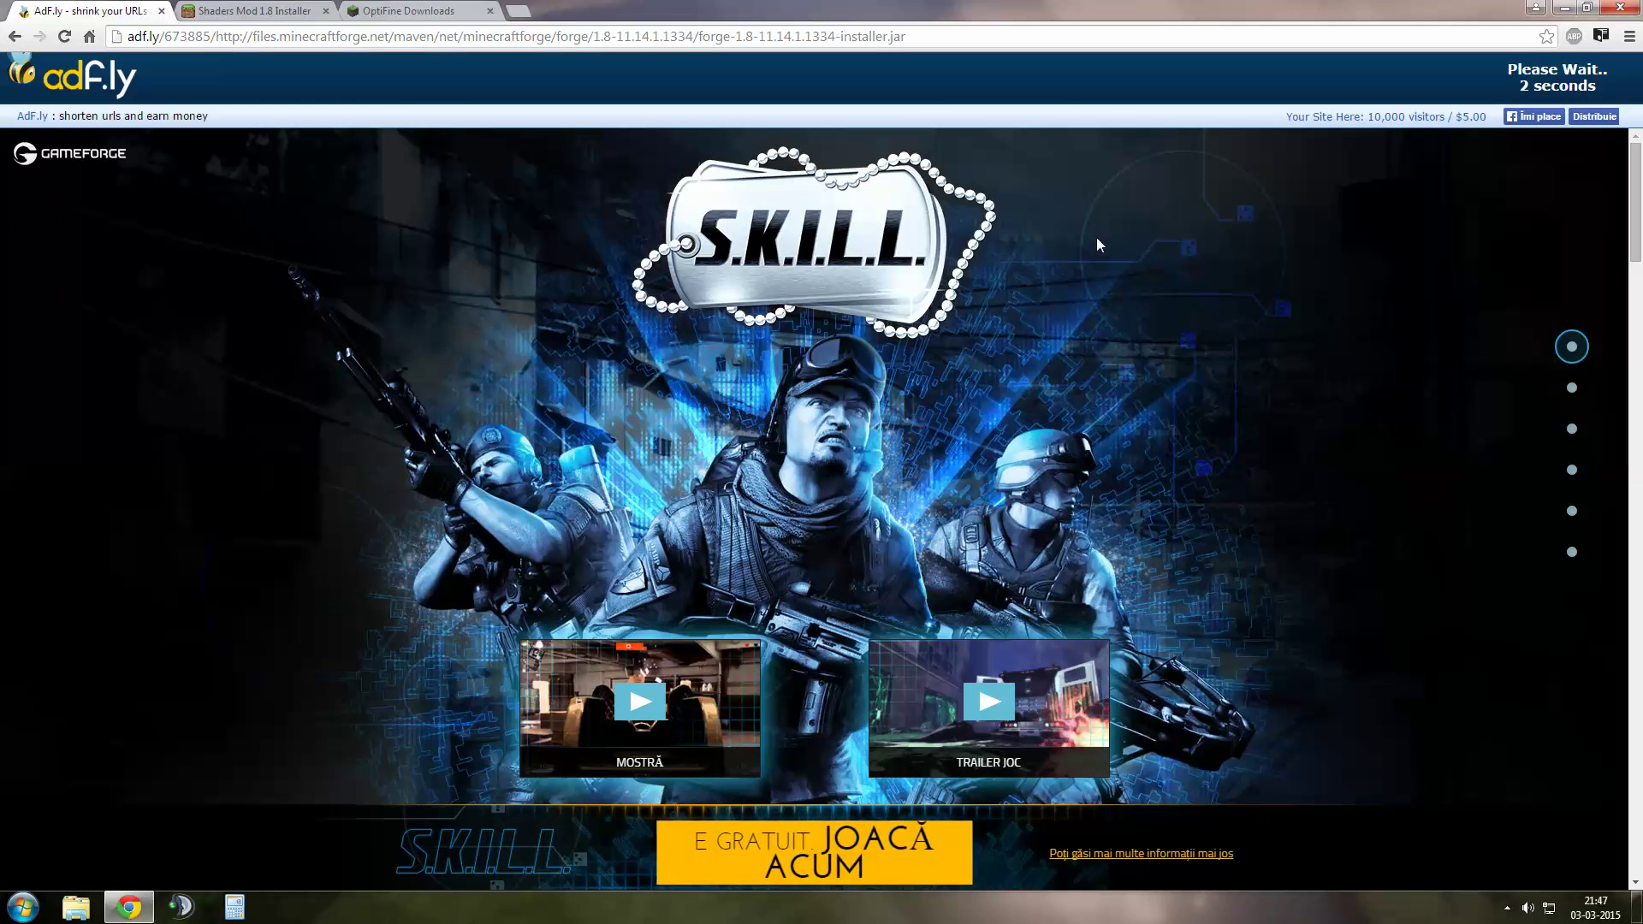
Step: Skip the ad, cancel saving a duplicate installer, and select the desktop Forge jar
click(1580, 79)
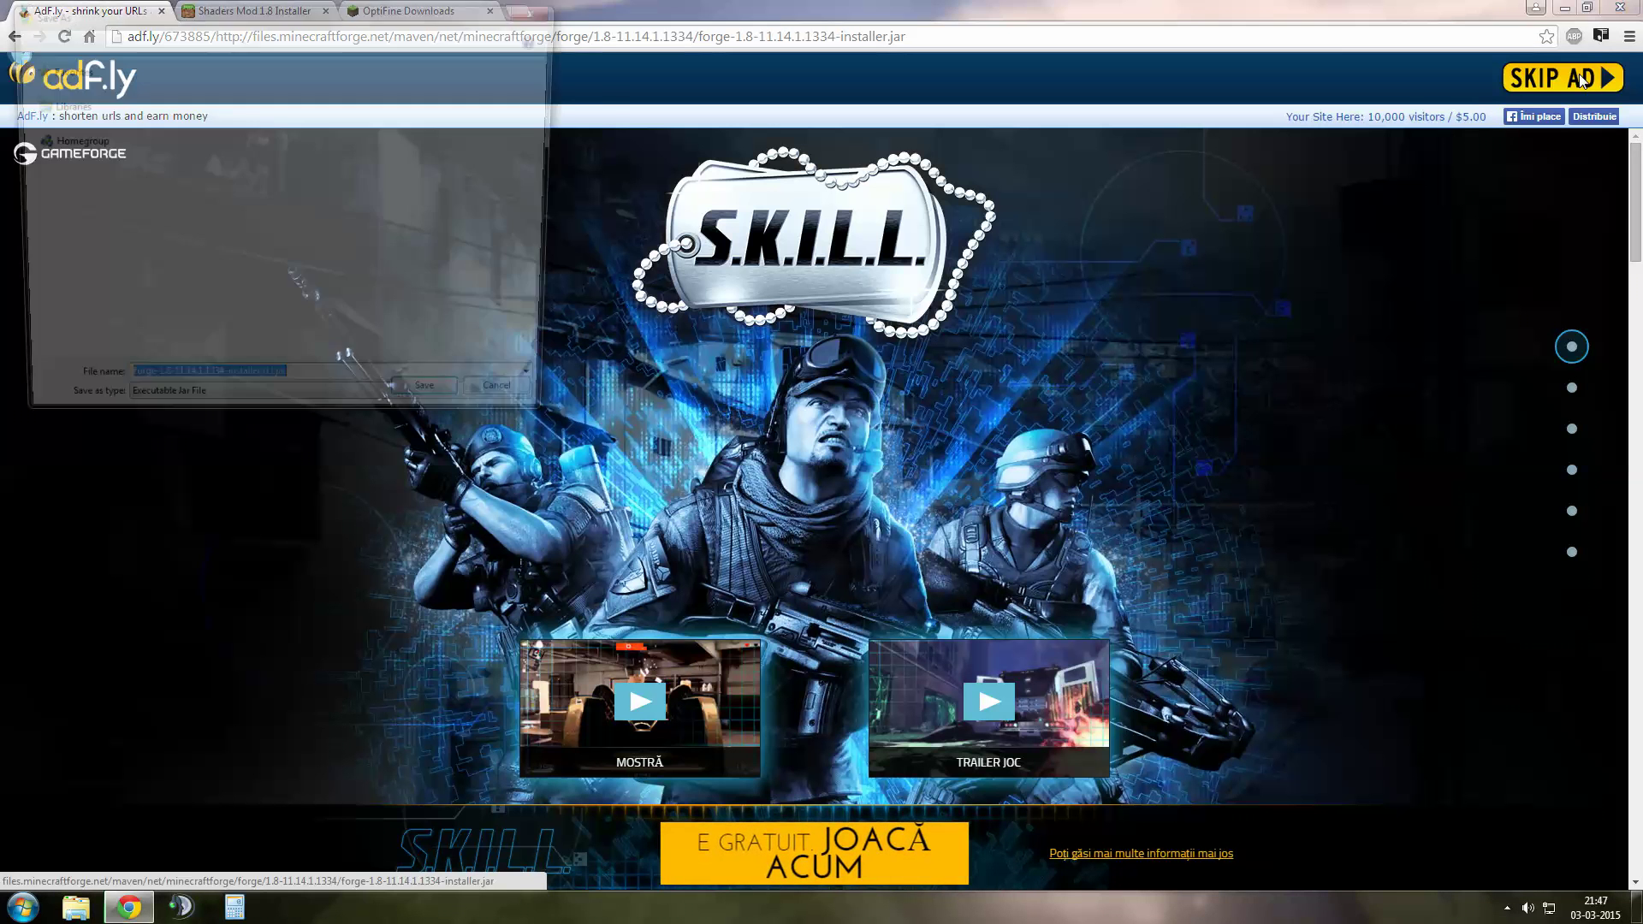
click(68, 116)
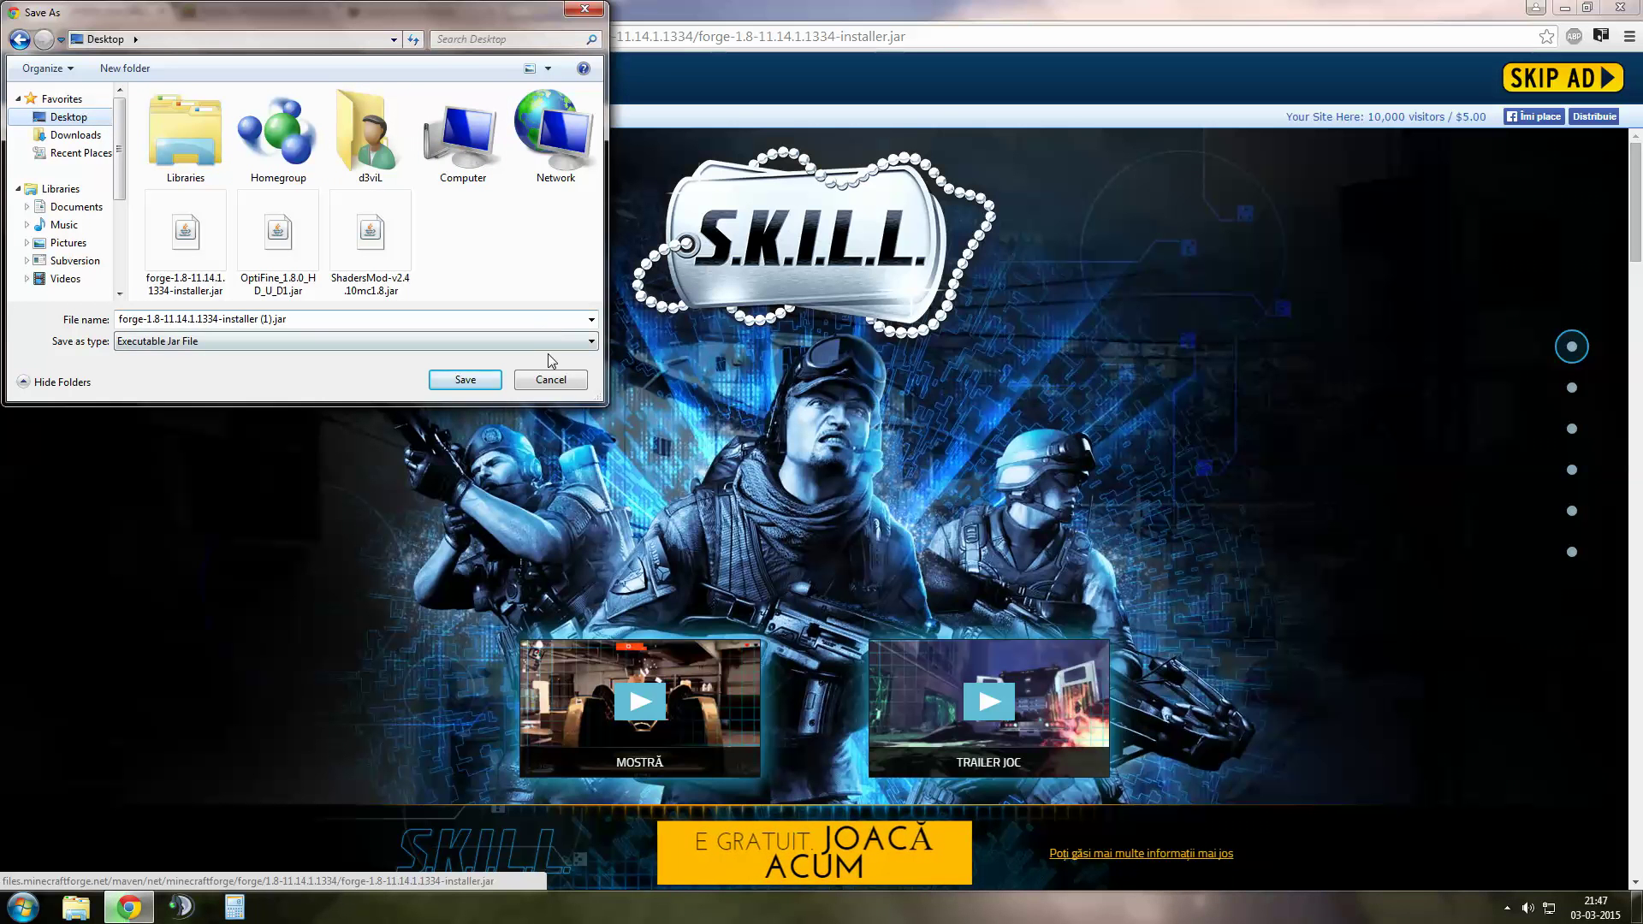
click(558, 378)
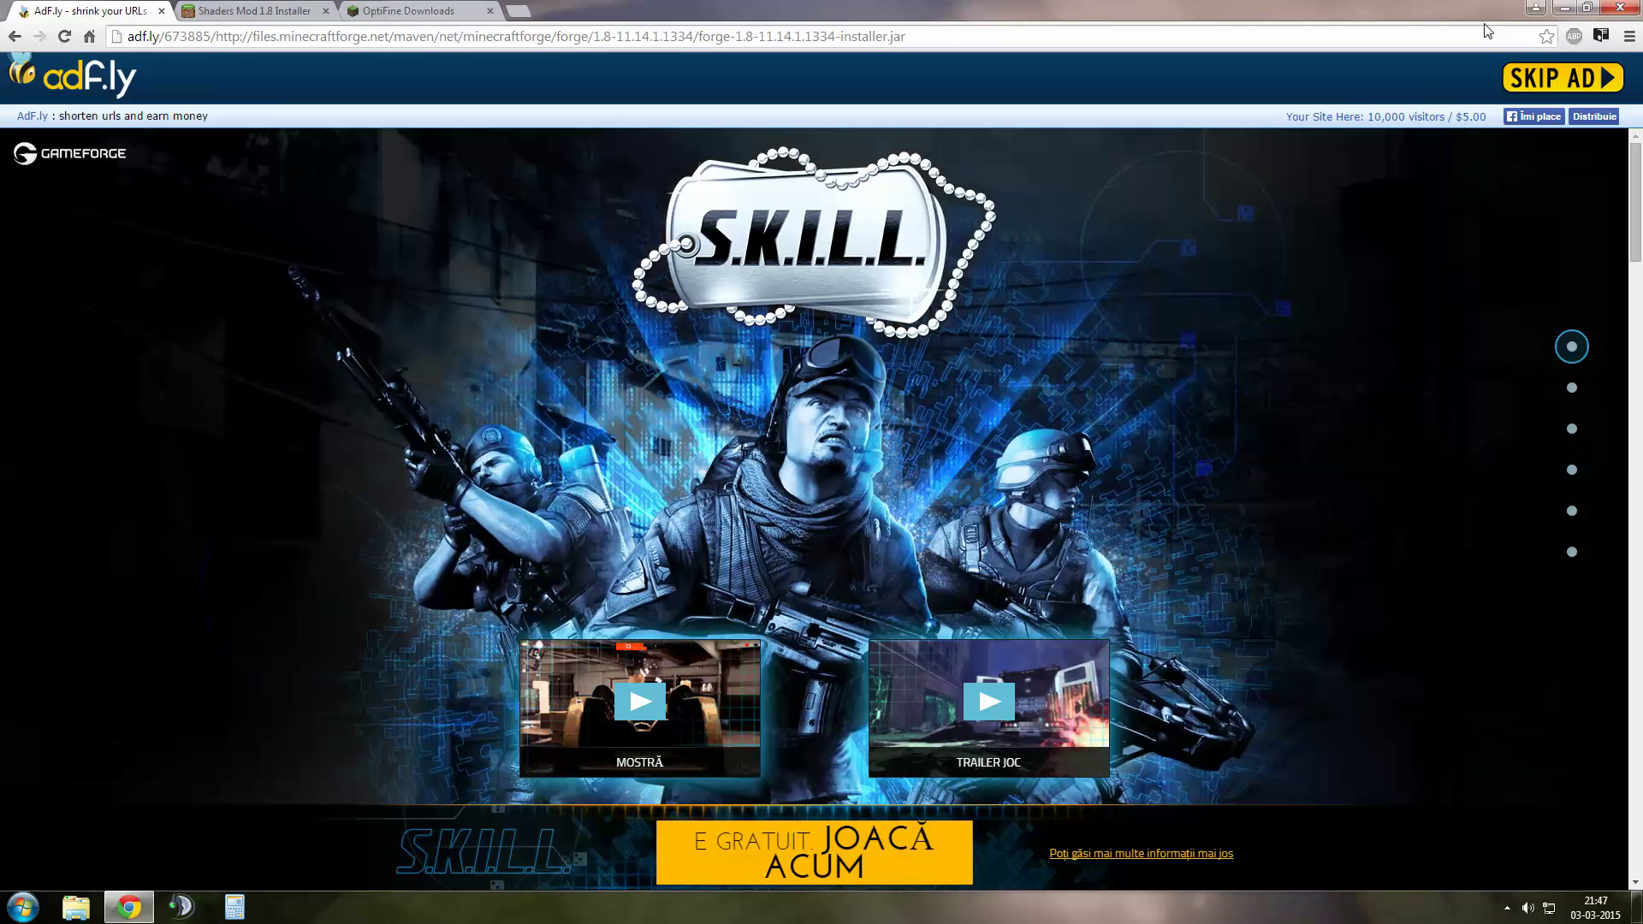
click(1564, 7)
click(291, 479)
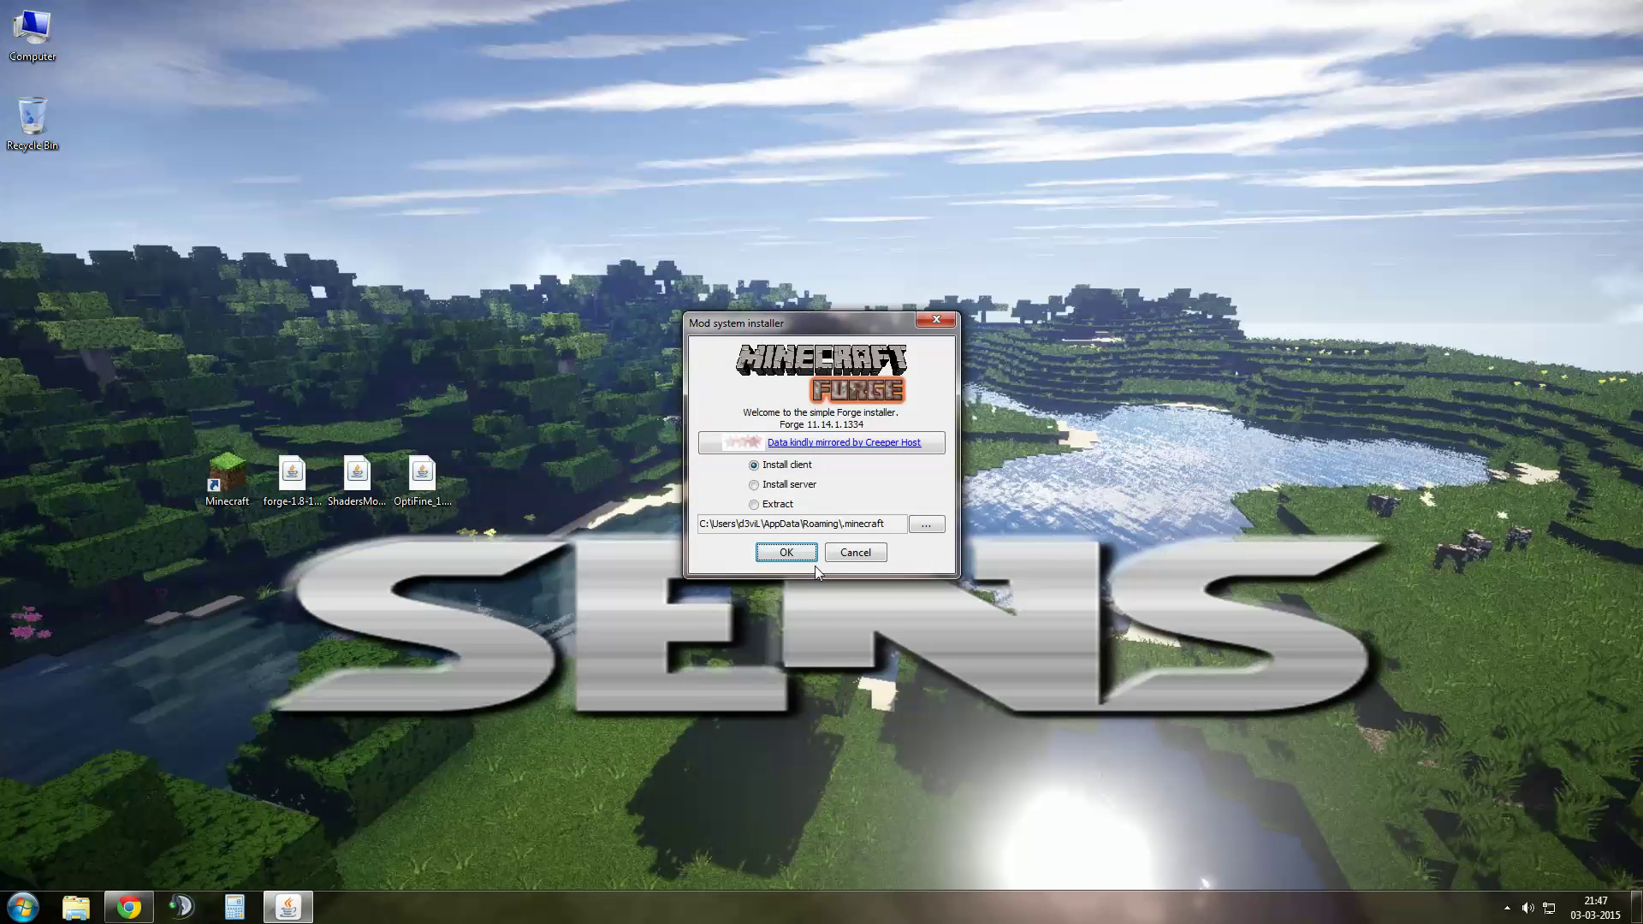
Step: Install the Forge 11.14.1.1334 client profile and dismiss the completion message
click(764, 467)
click(785, 552)
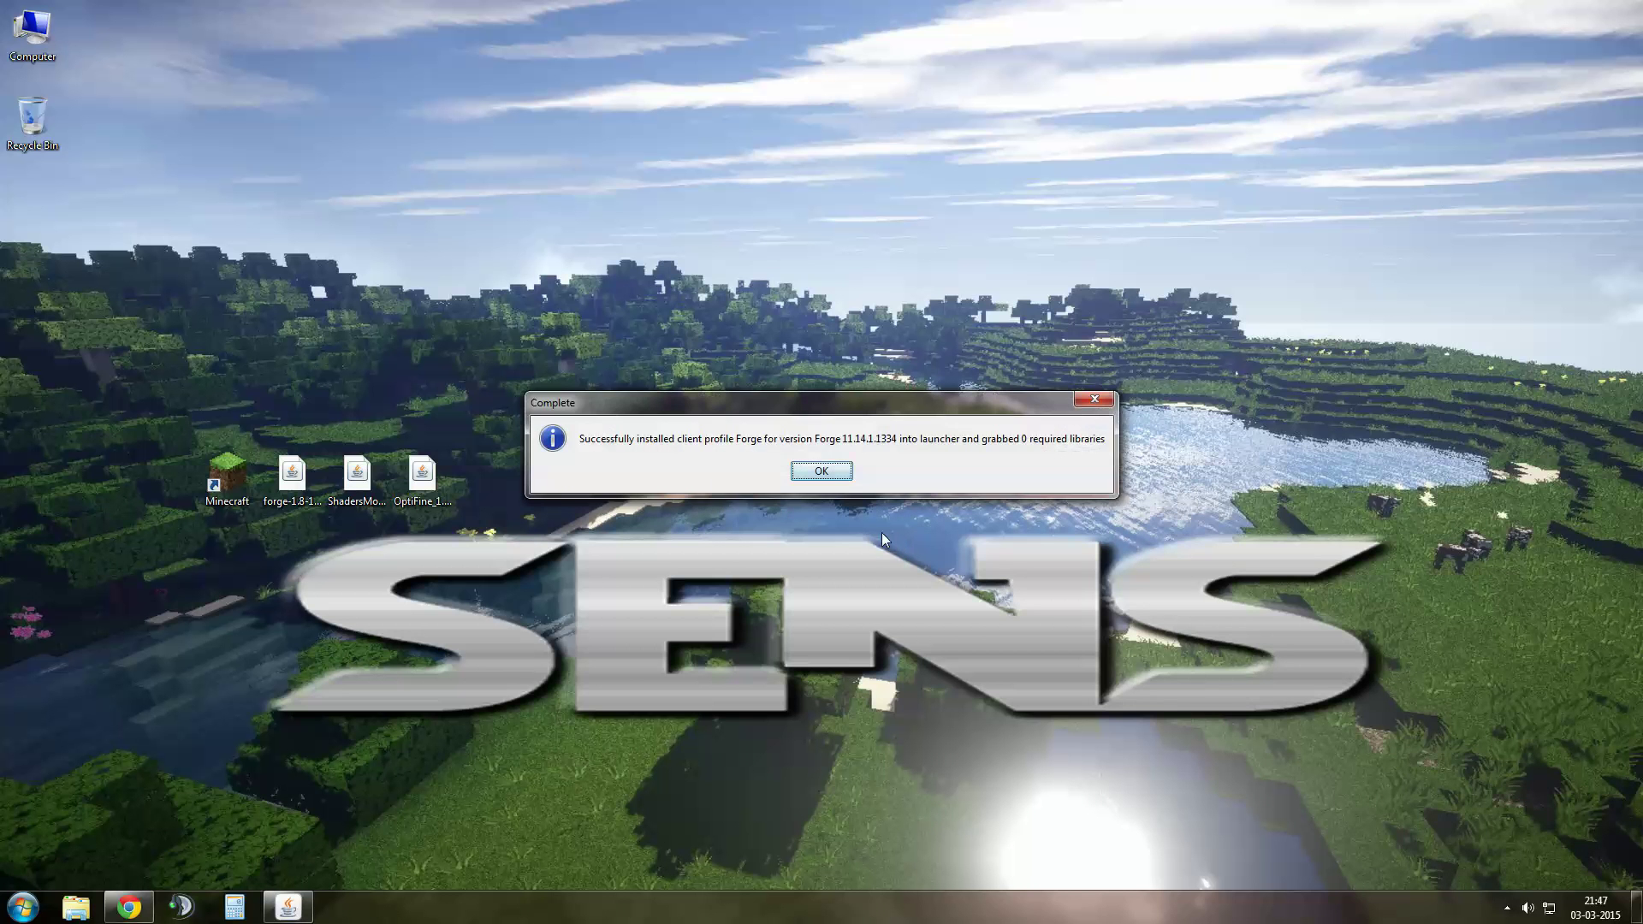
click(821, 471)
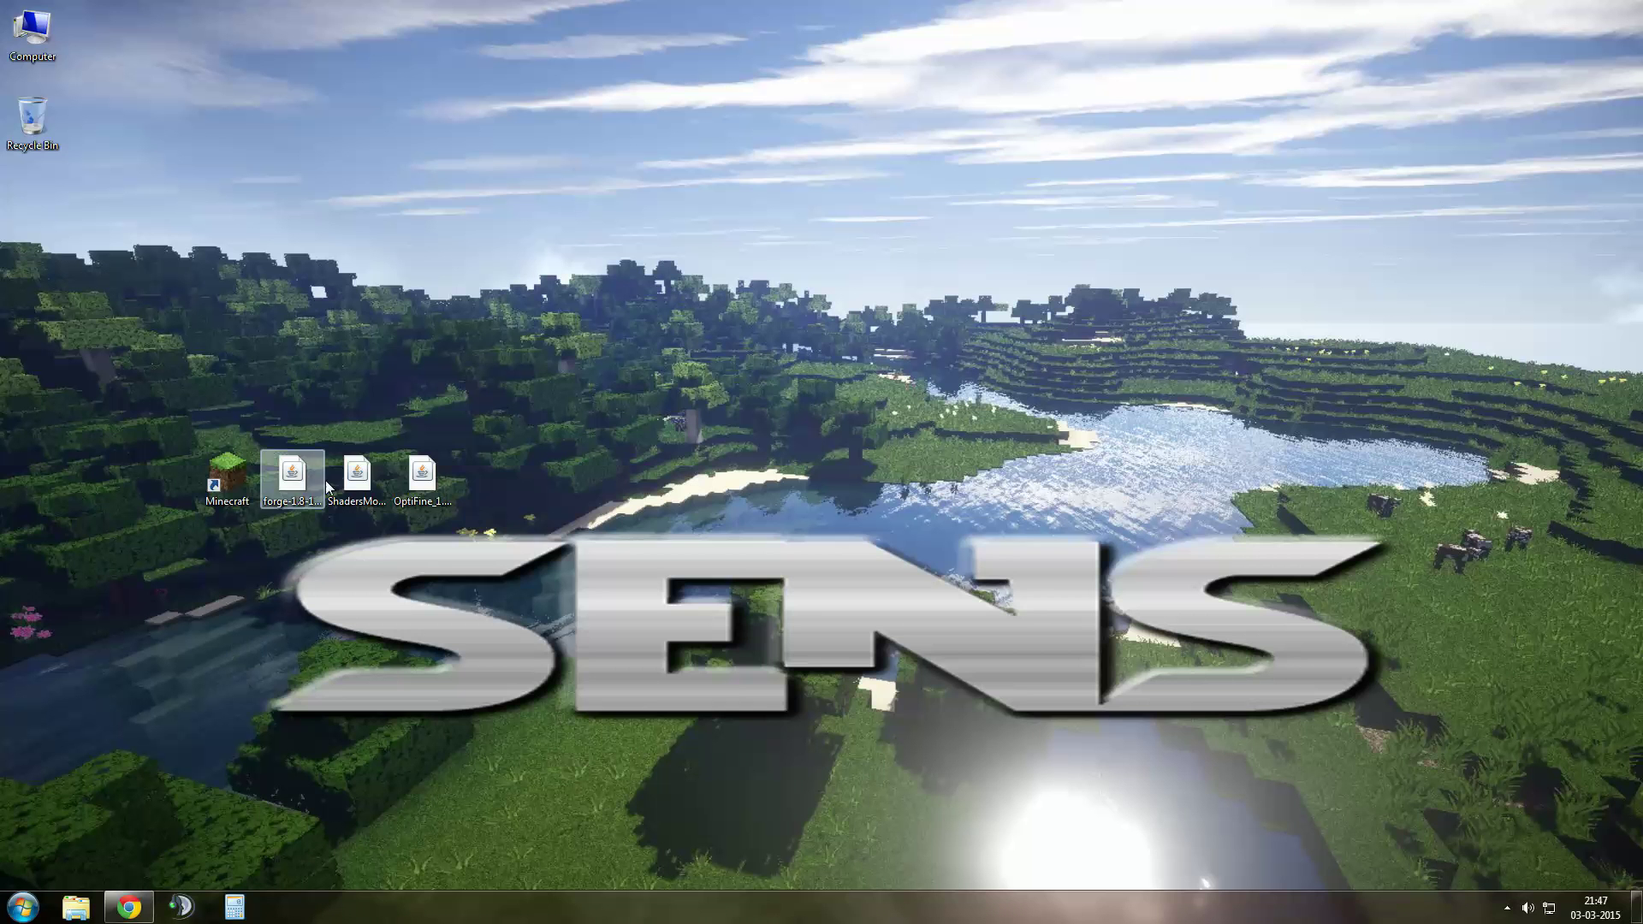
Step: Restore Chrome and switch to the Shaders Mod 1.8 page
click(353, 477)
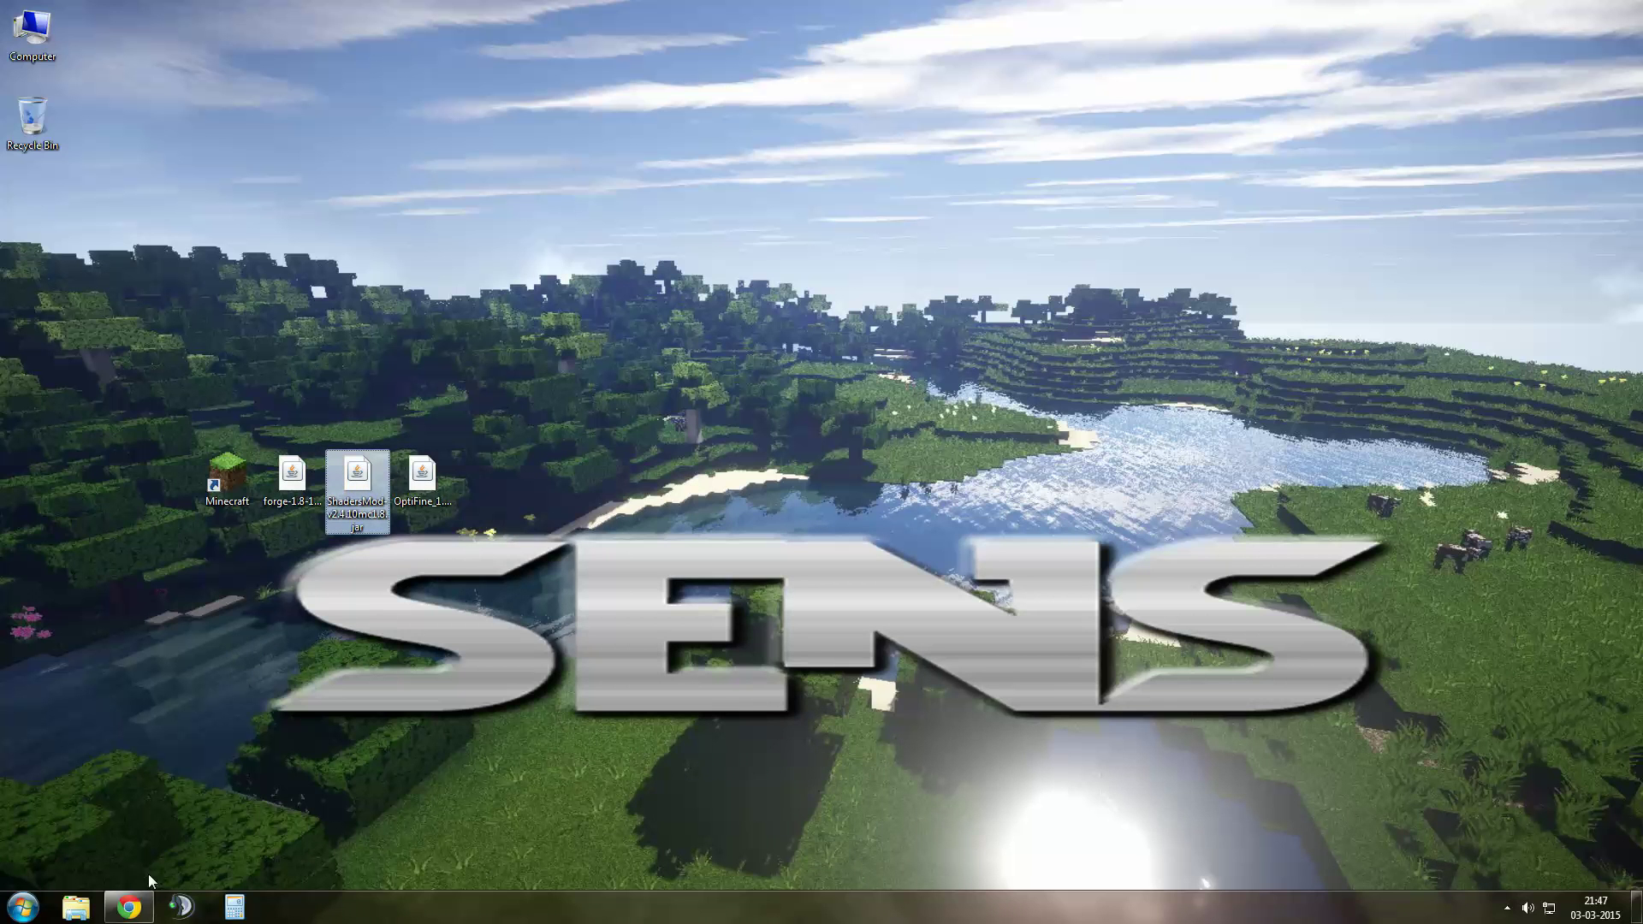
click(128, 907)
click(243, 11)
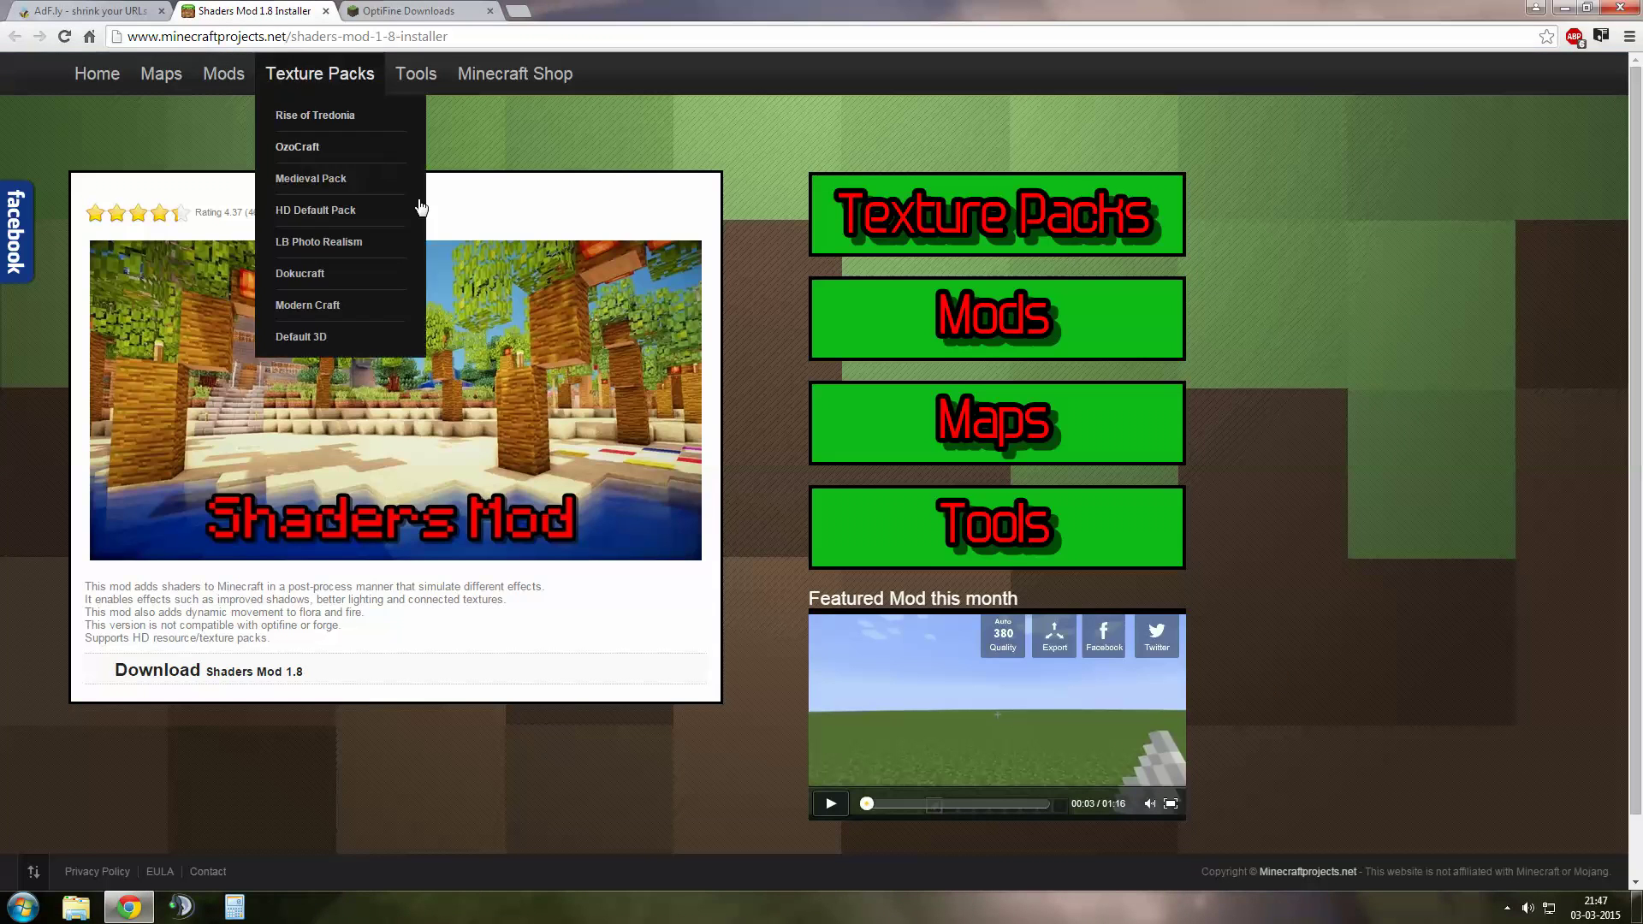
click(360, 36)
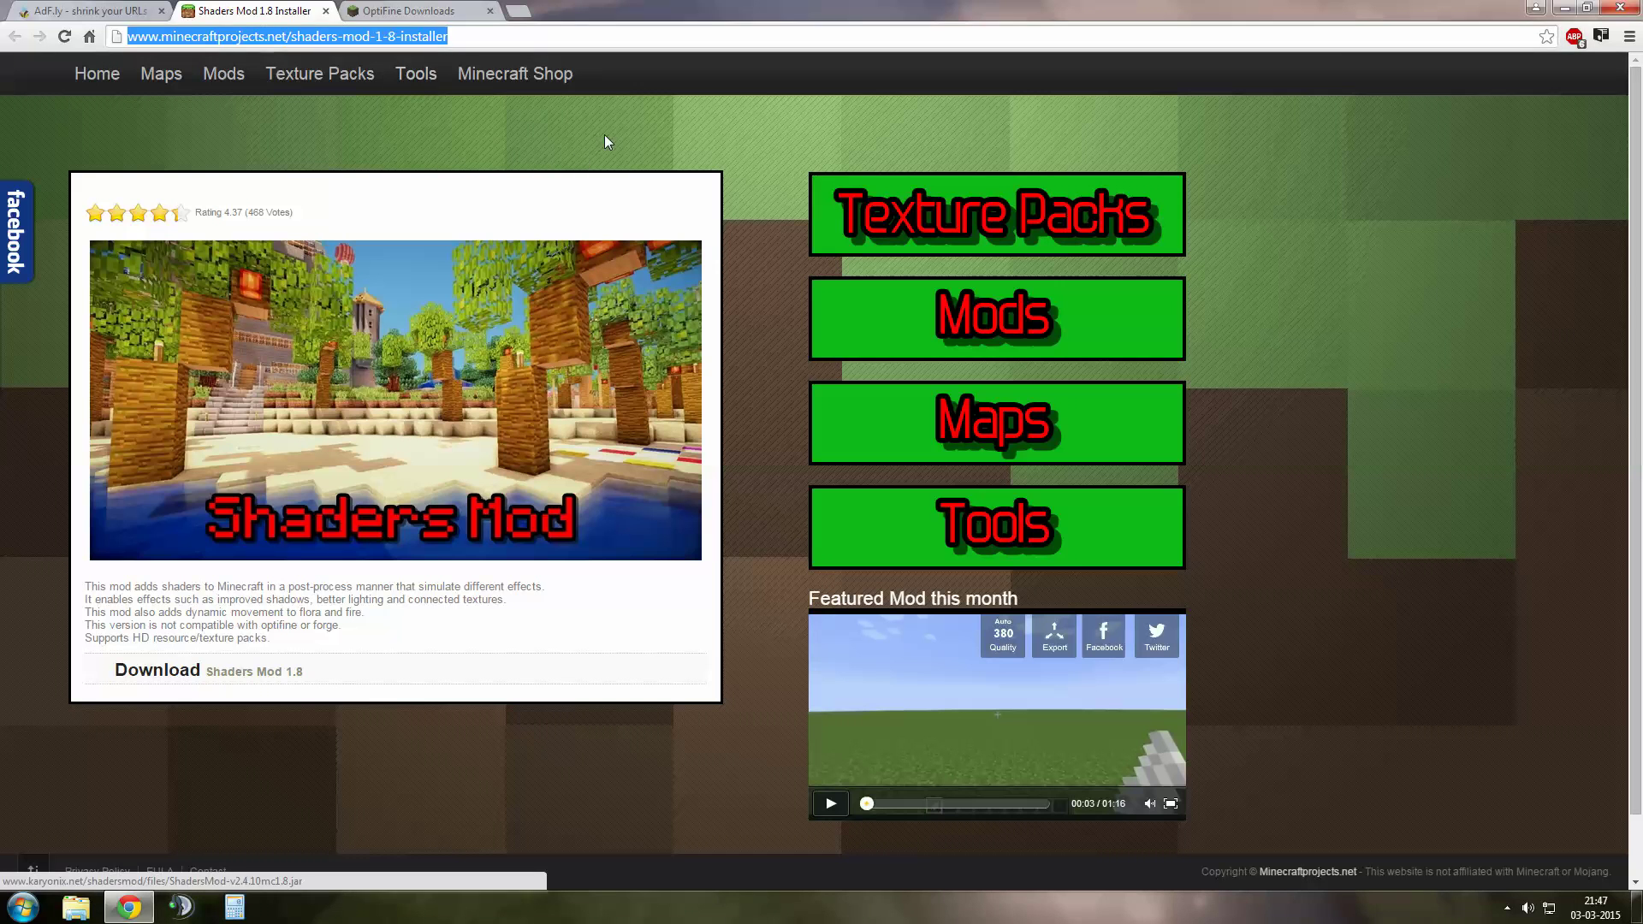
click(604, 135)
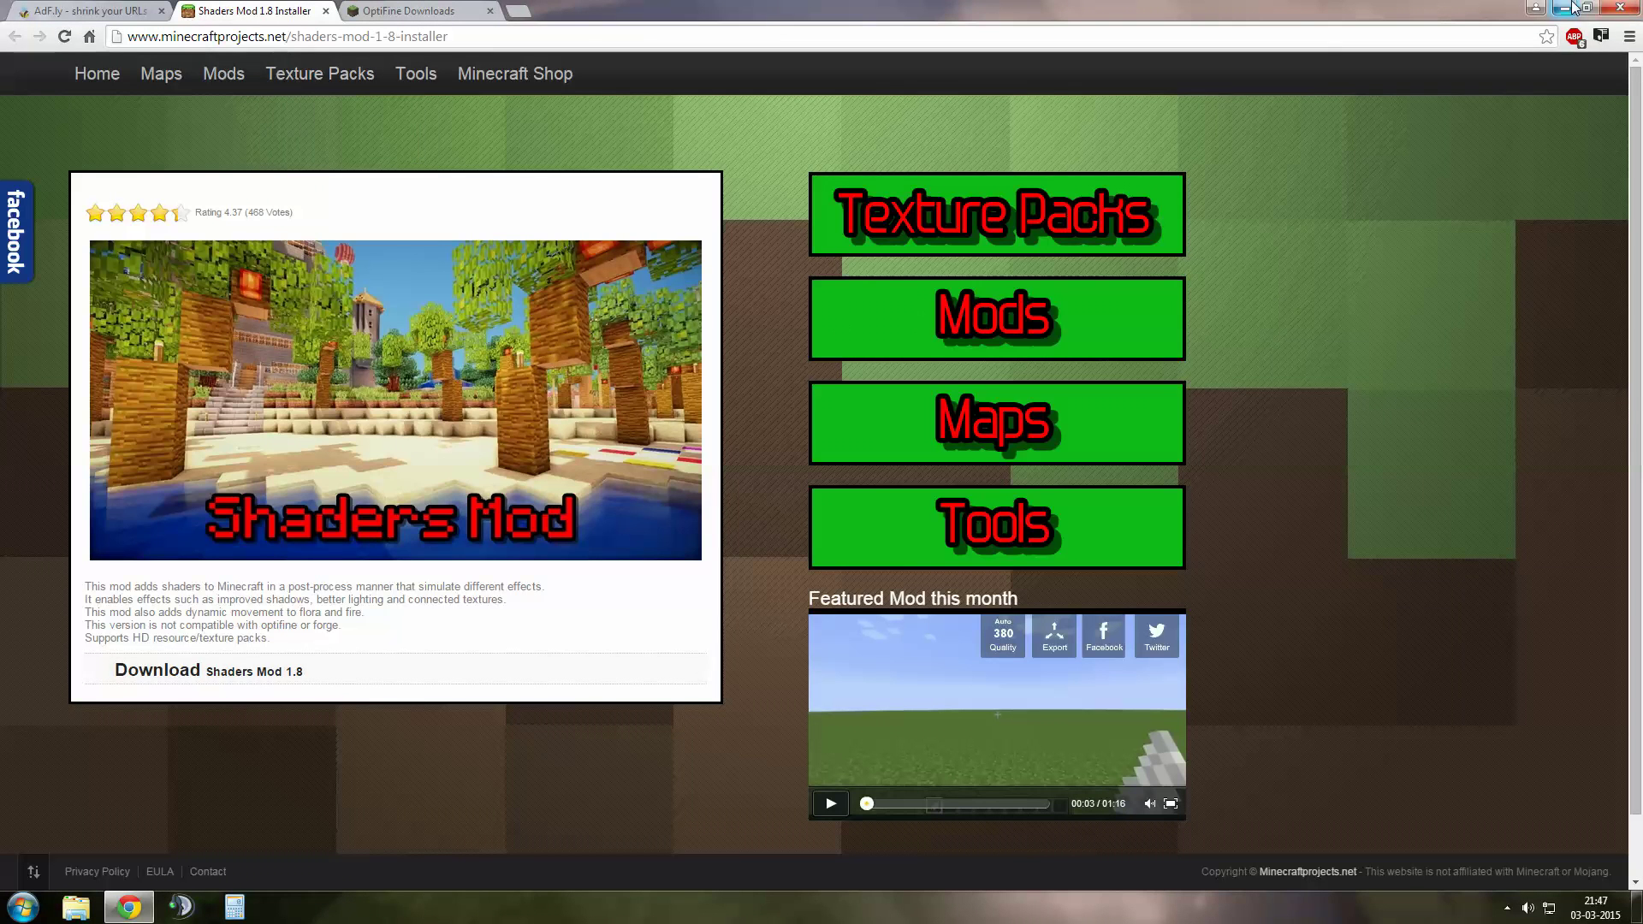
click(1573, 7)
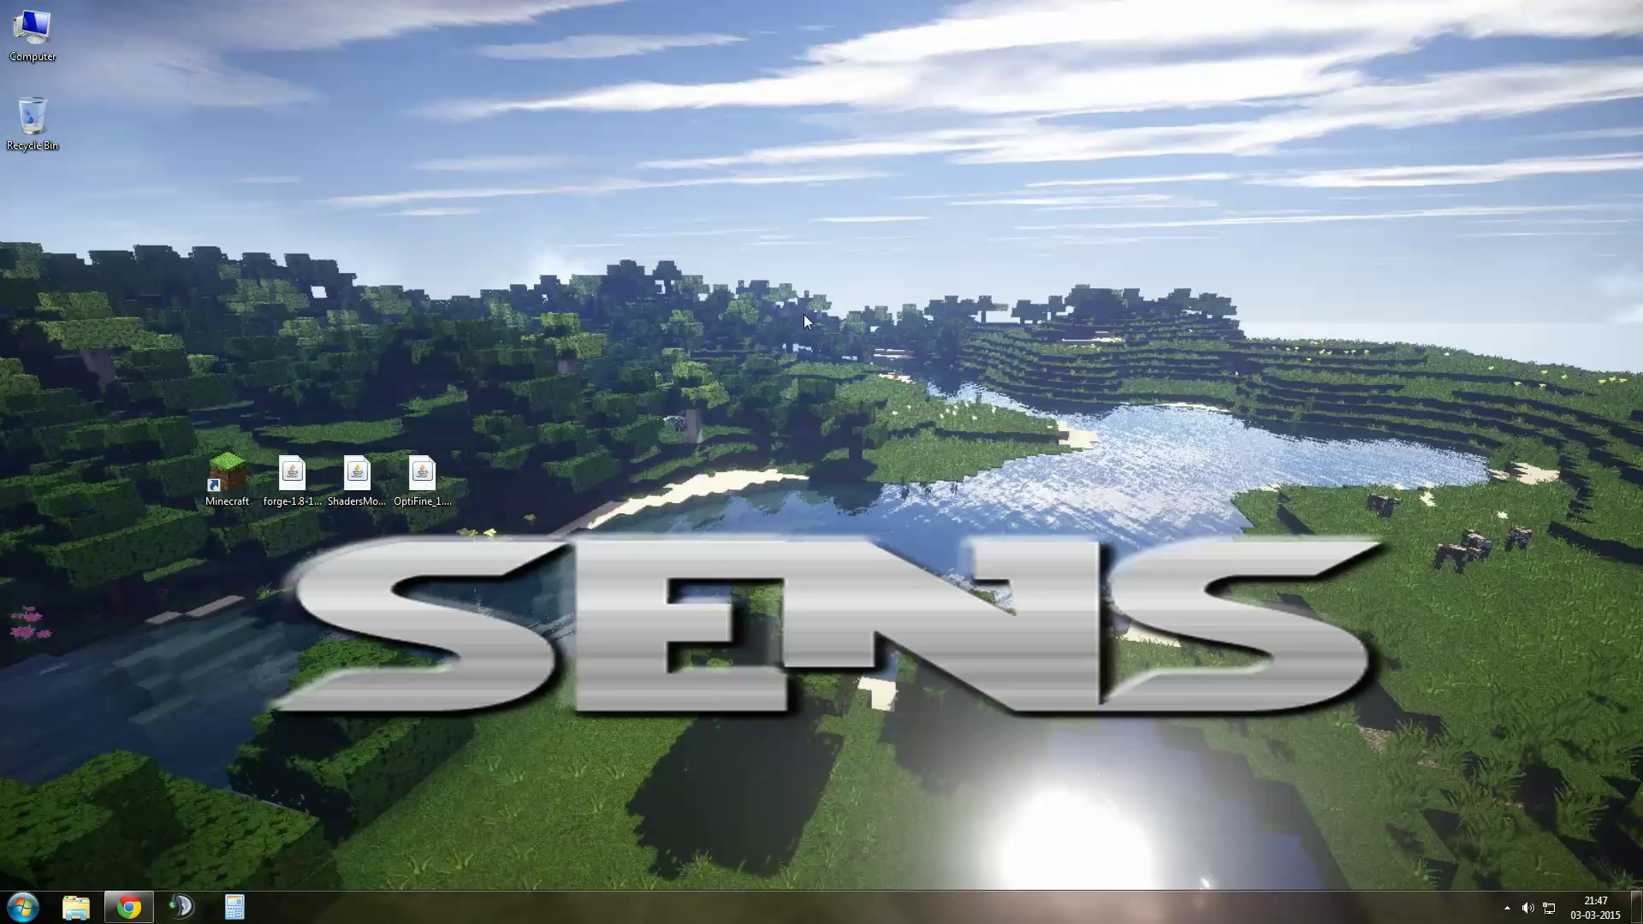
click(357, 471)
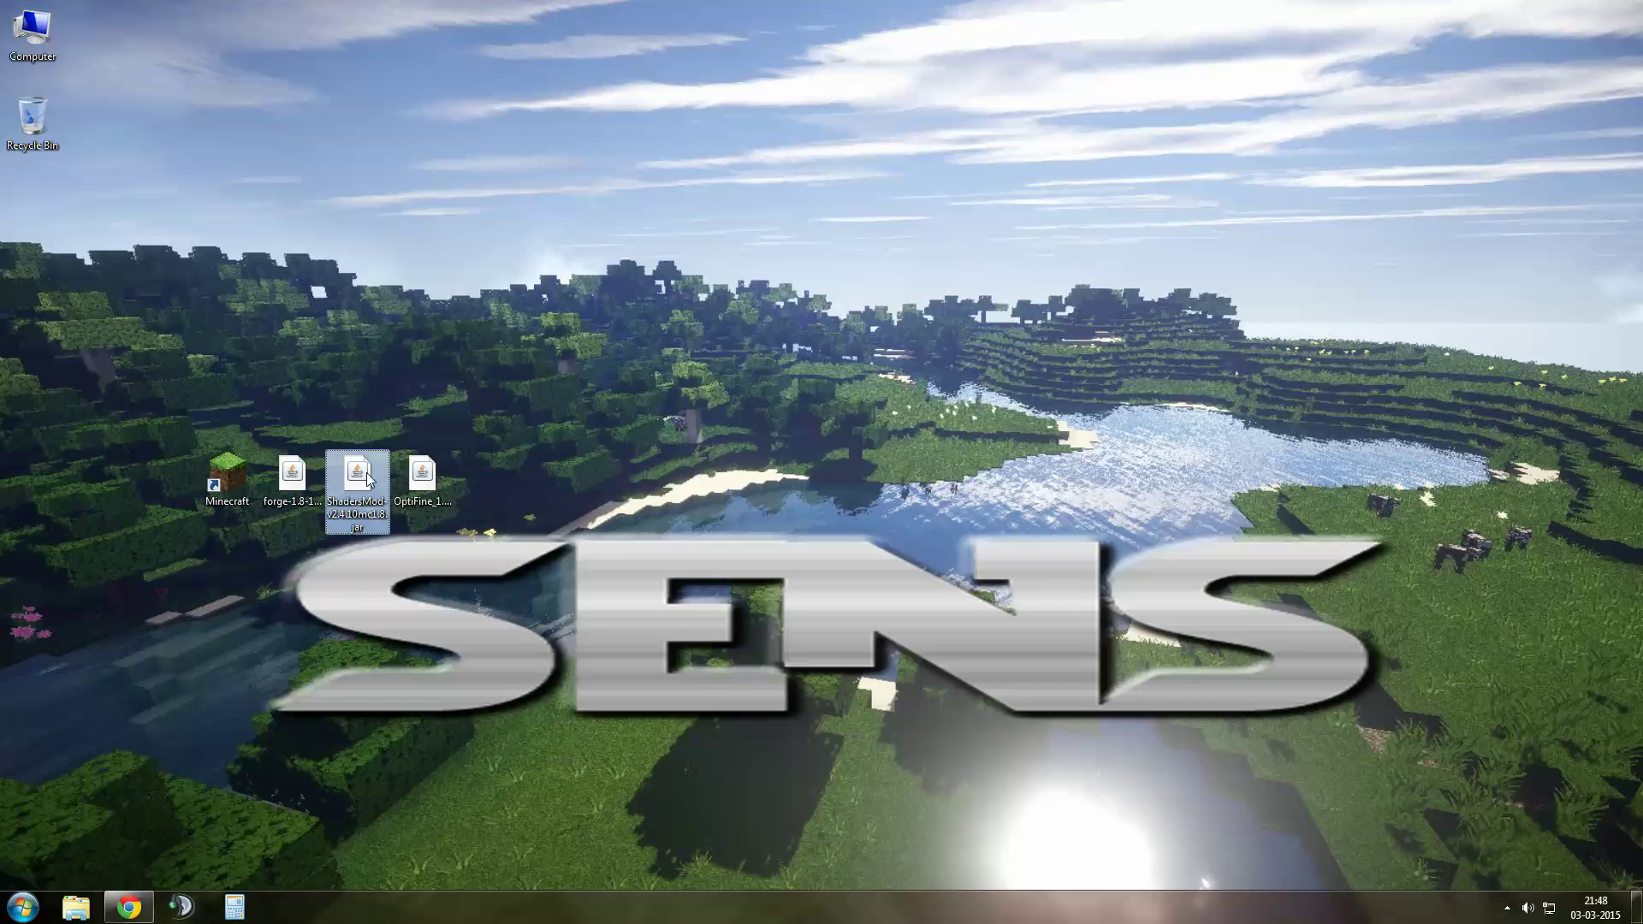
click(432, 477)
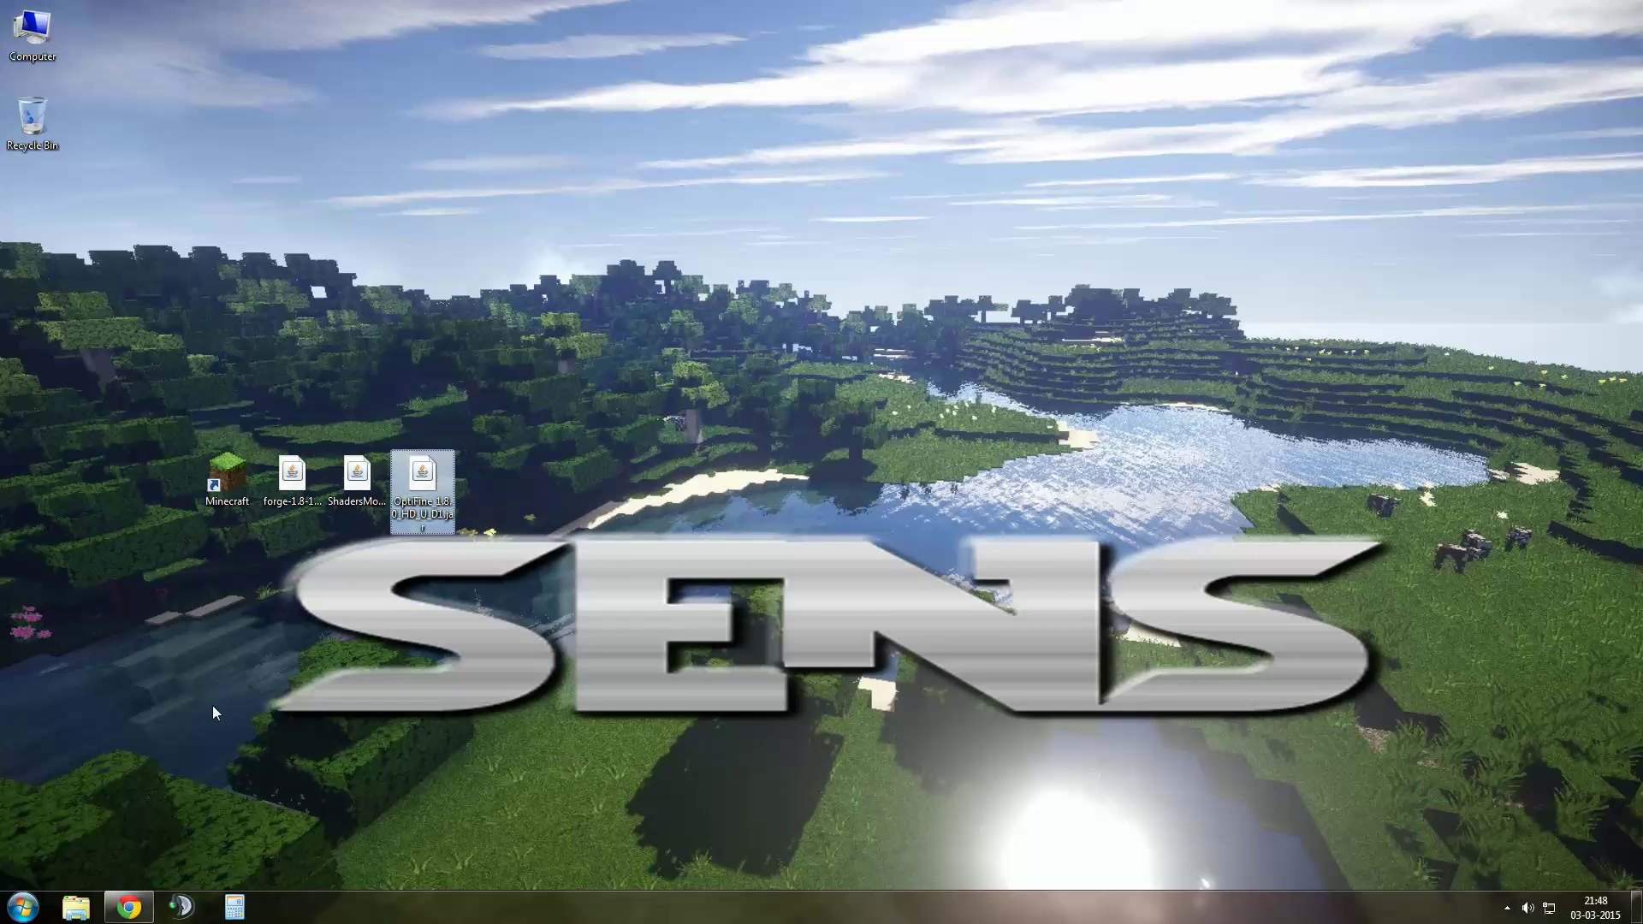
click(128, 907)
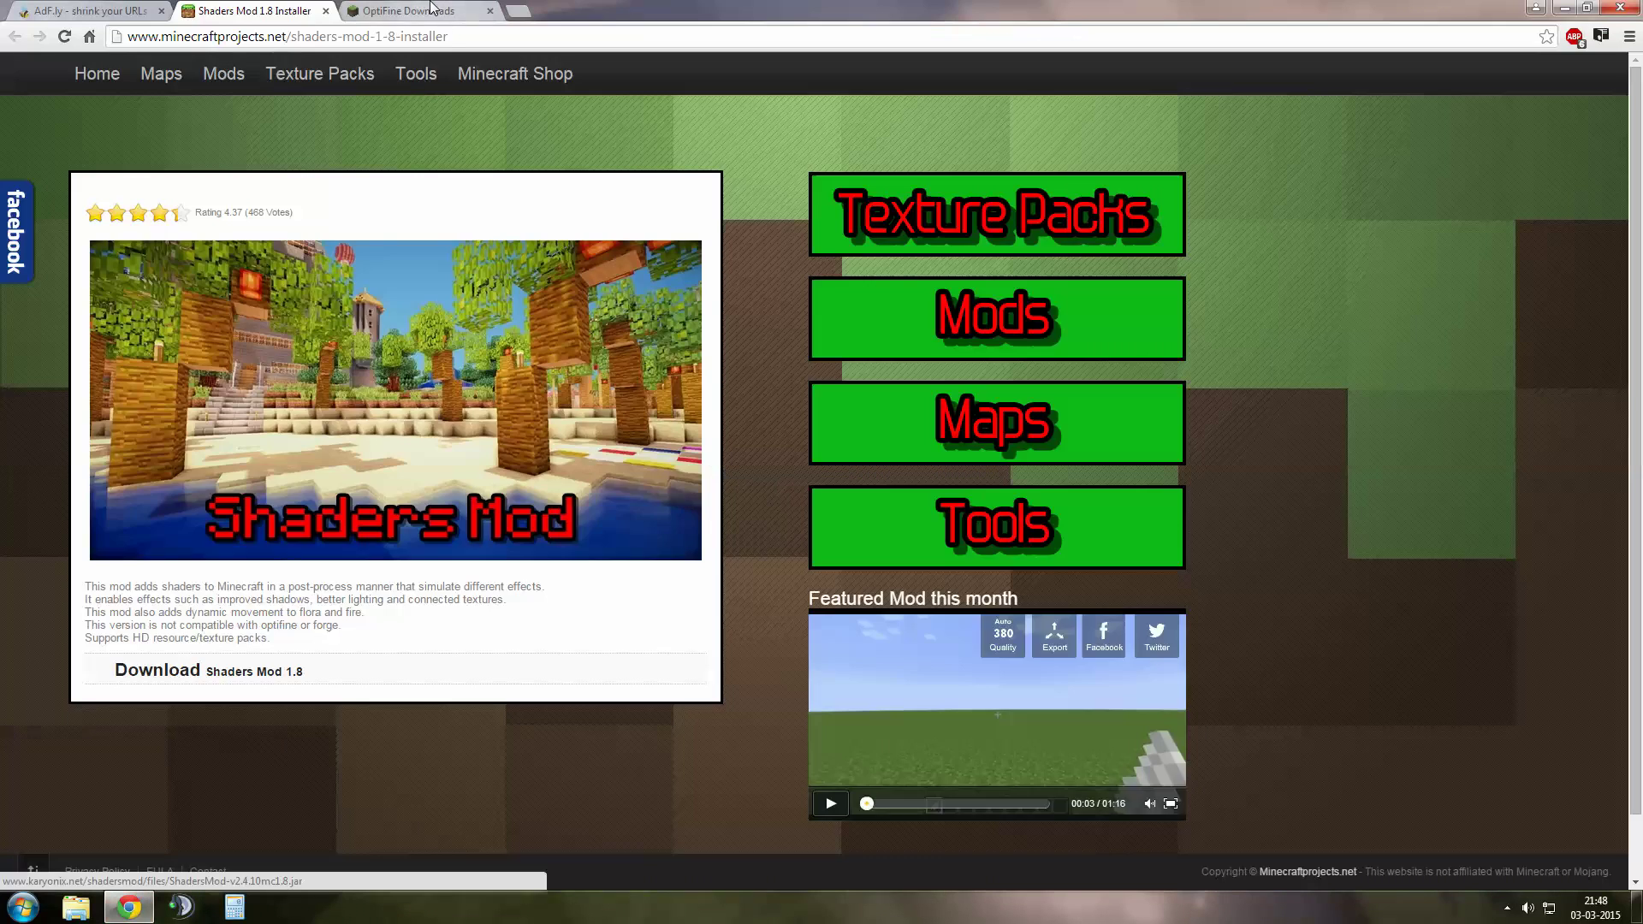
Step: On the OptiFine Downloads page, download OptiFine 1.8.0 HD U D1 under Minecraft 1.8.0
click(355, 12)
click(341, 35)
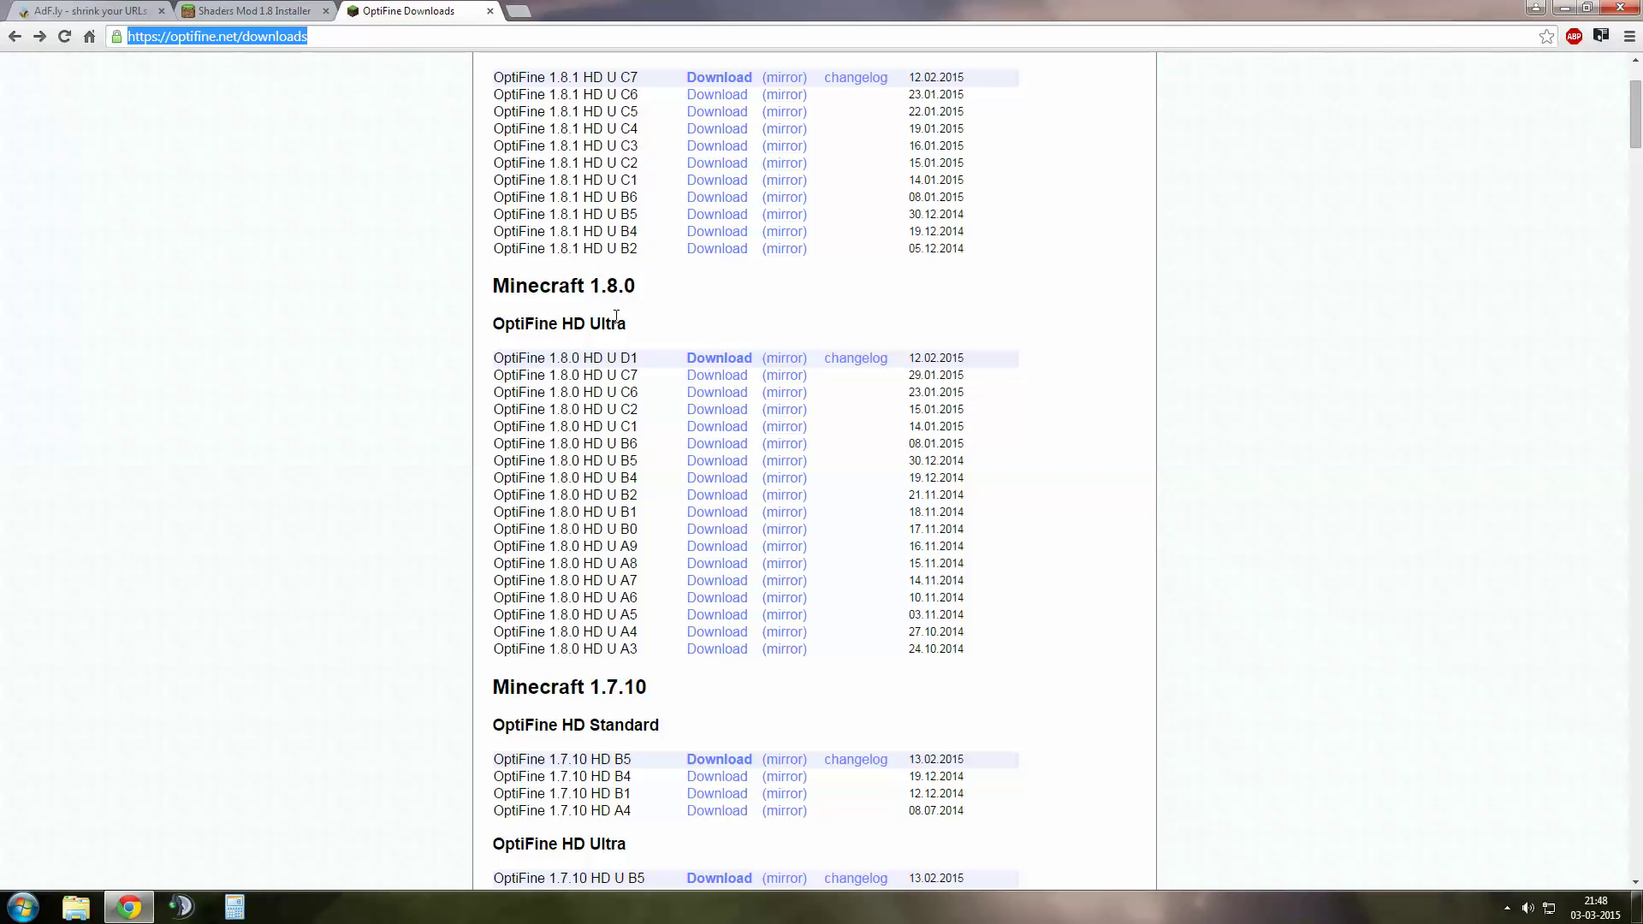
click(520, 287)
drag(495, 284, 636, 288)
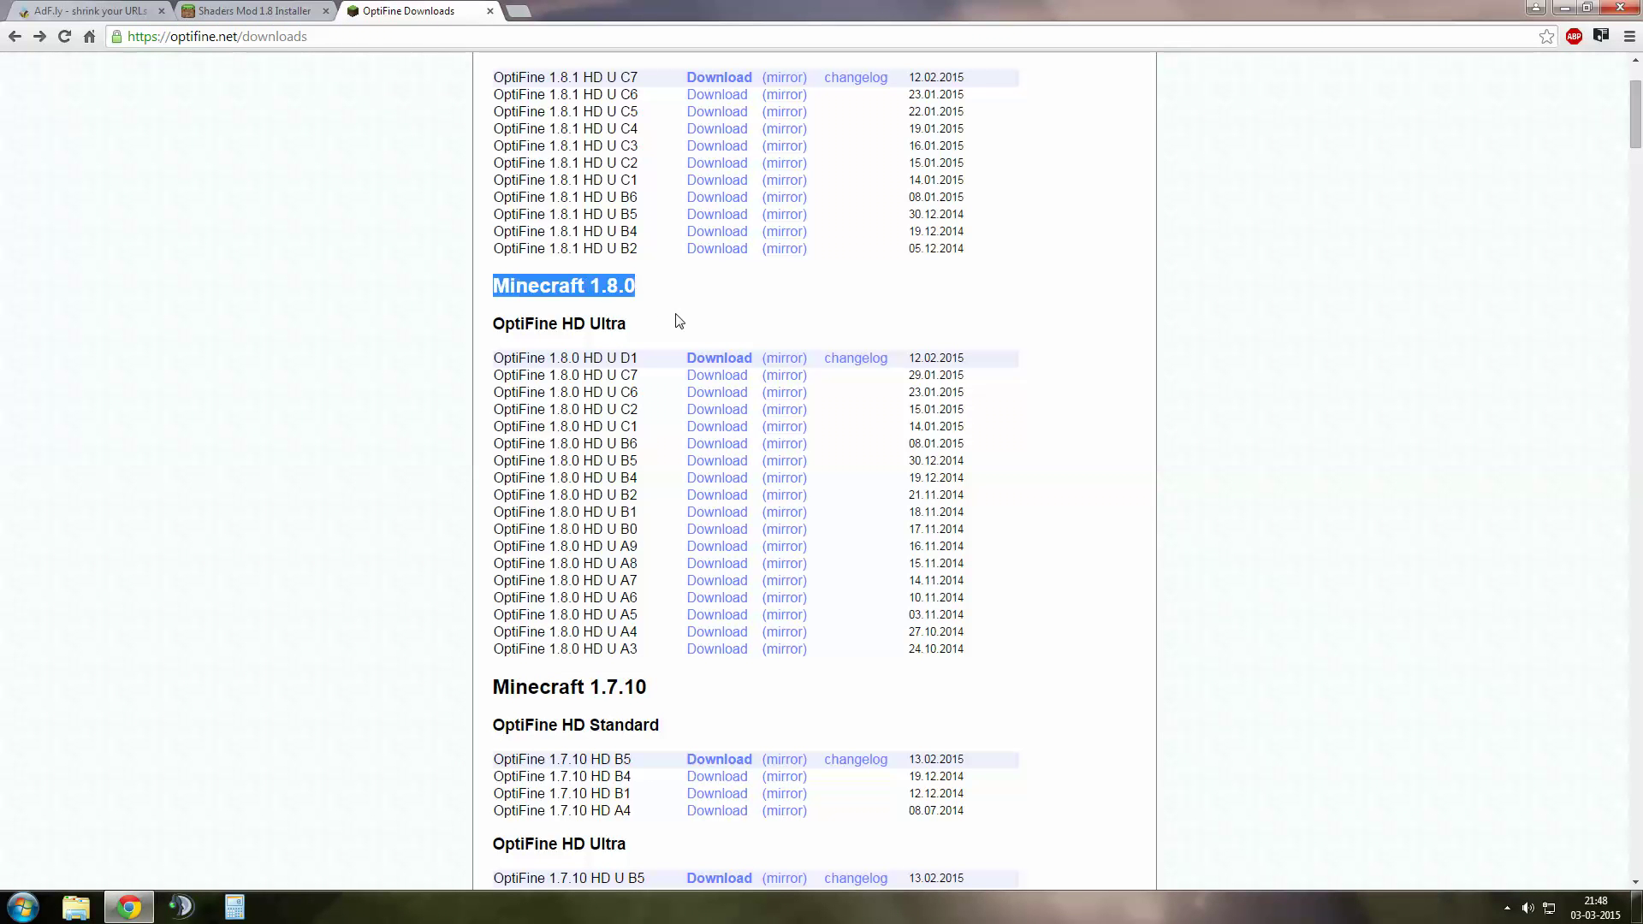
click(681, 311)
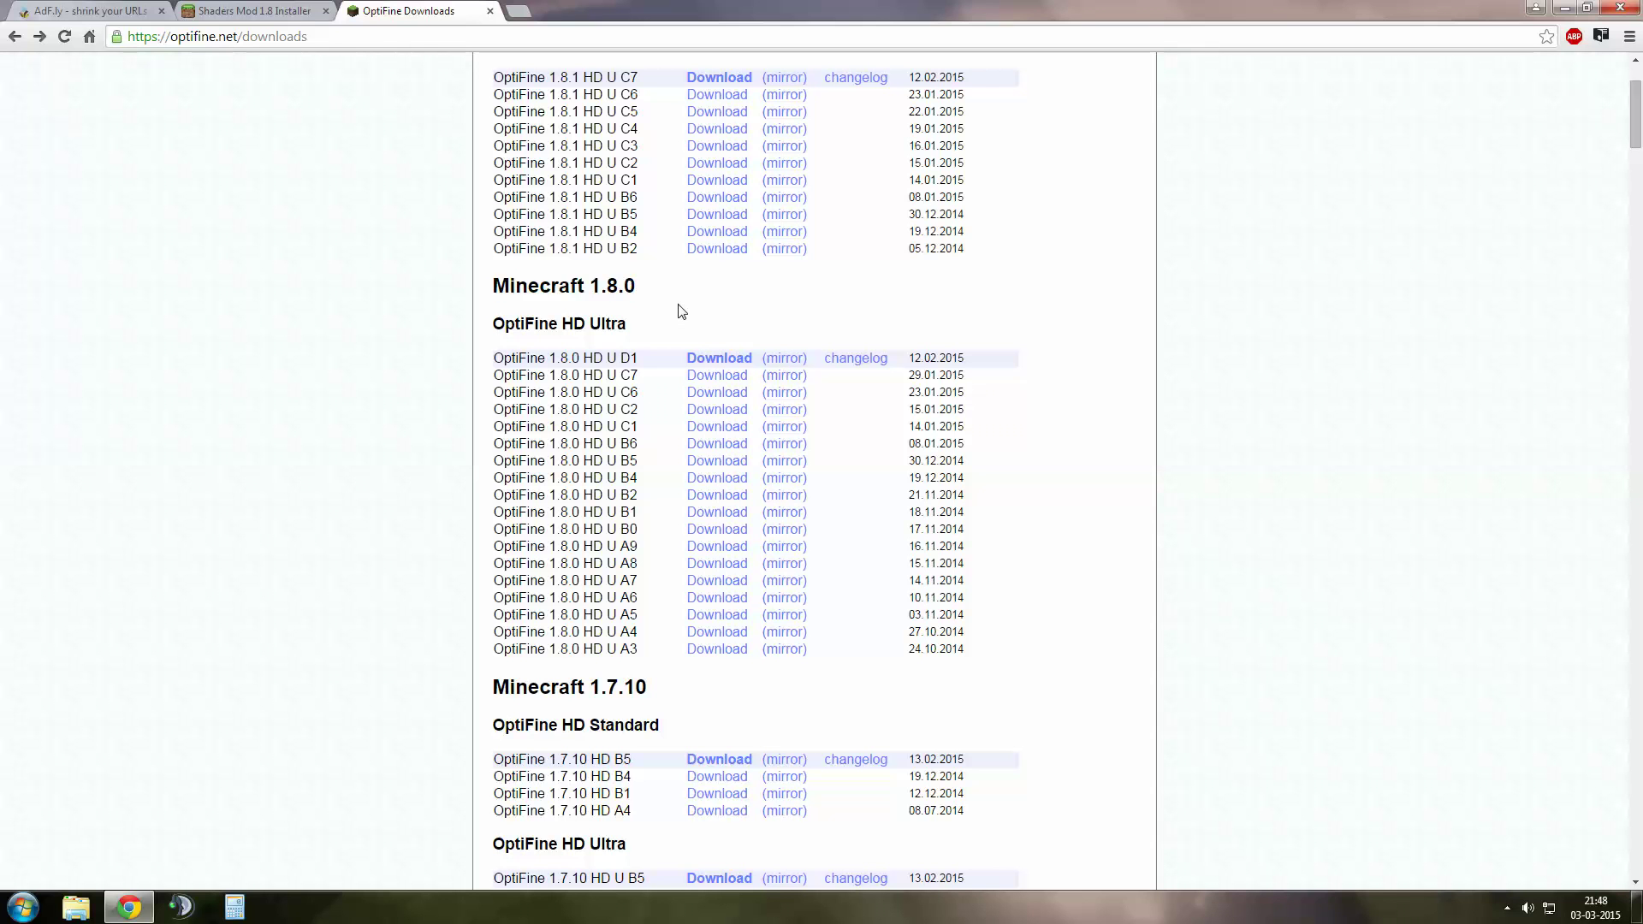
drag(493, 360, 637, 357)
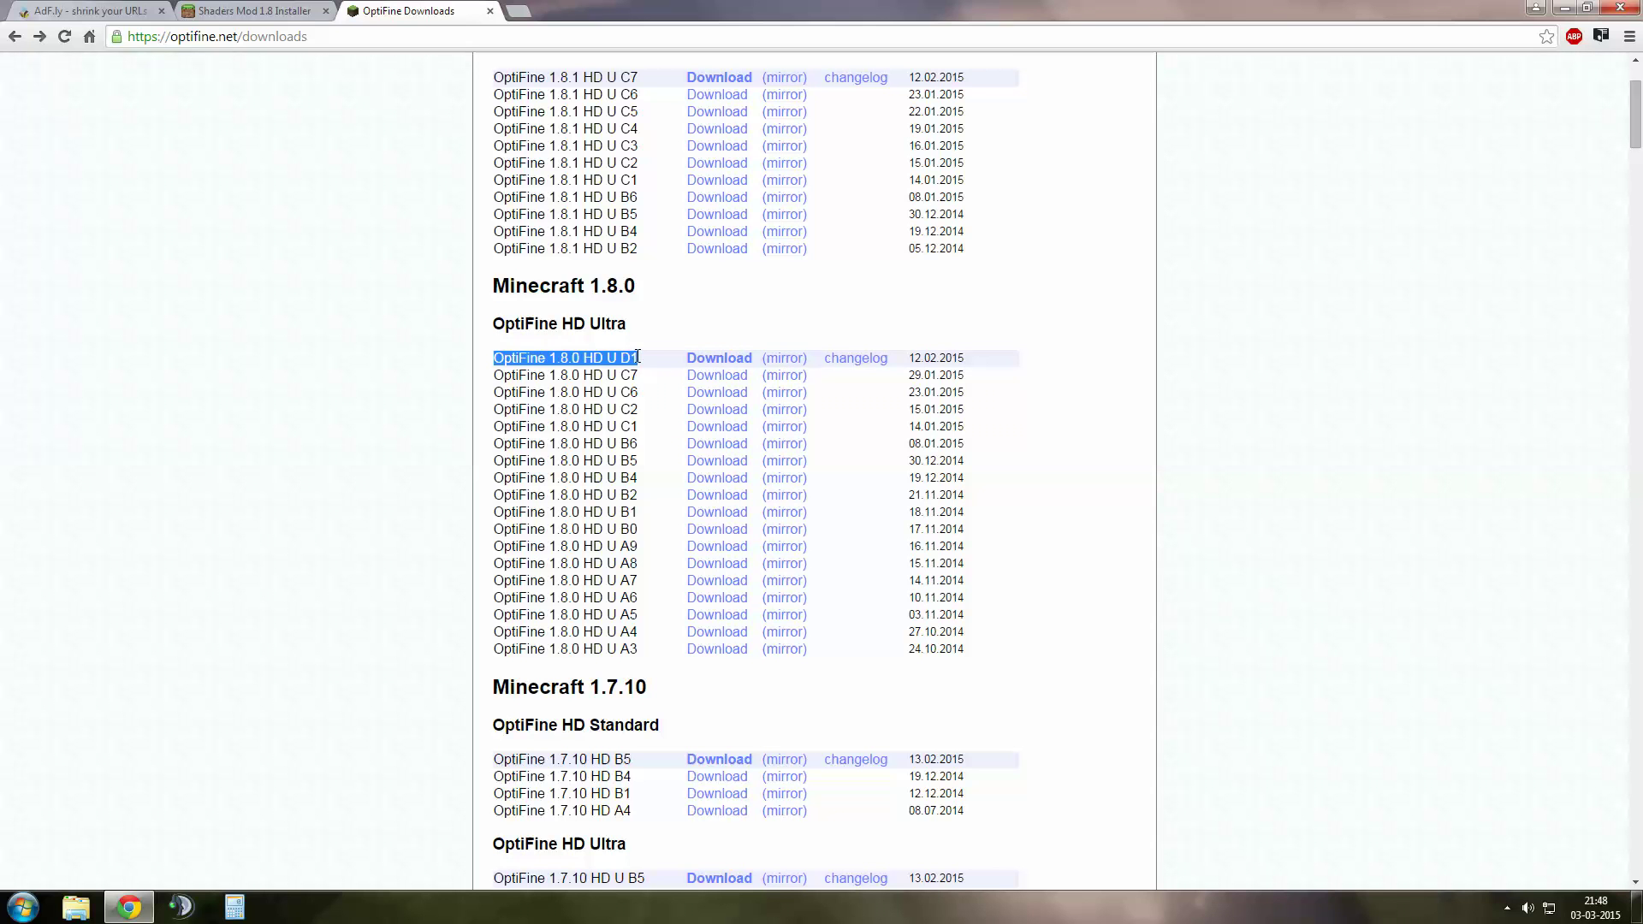
click(723, 323)
click(713, 359)
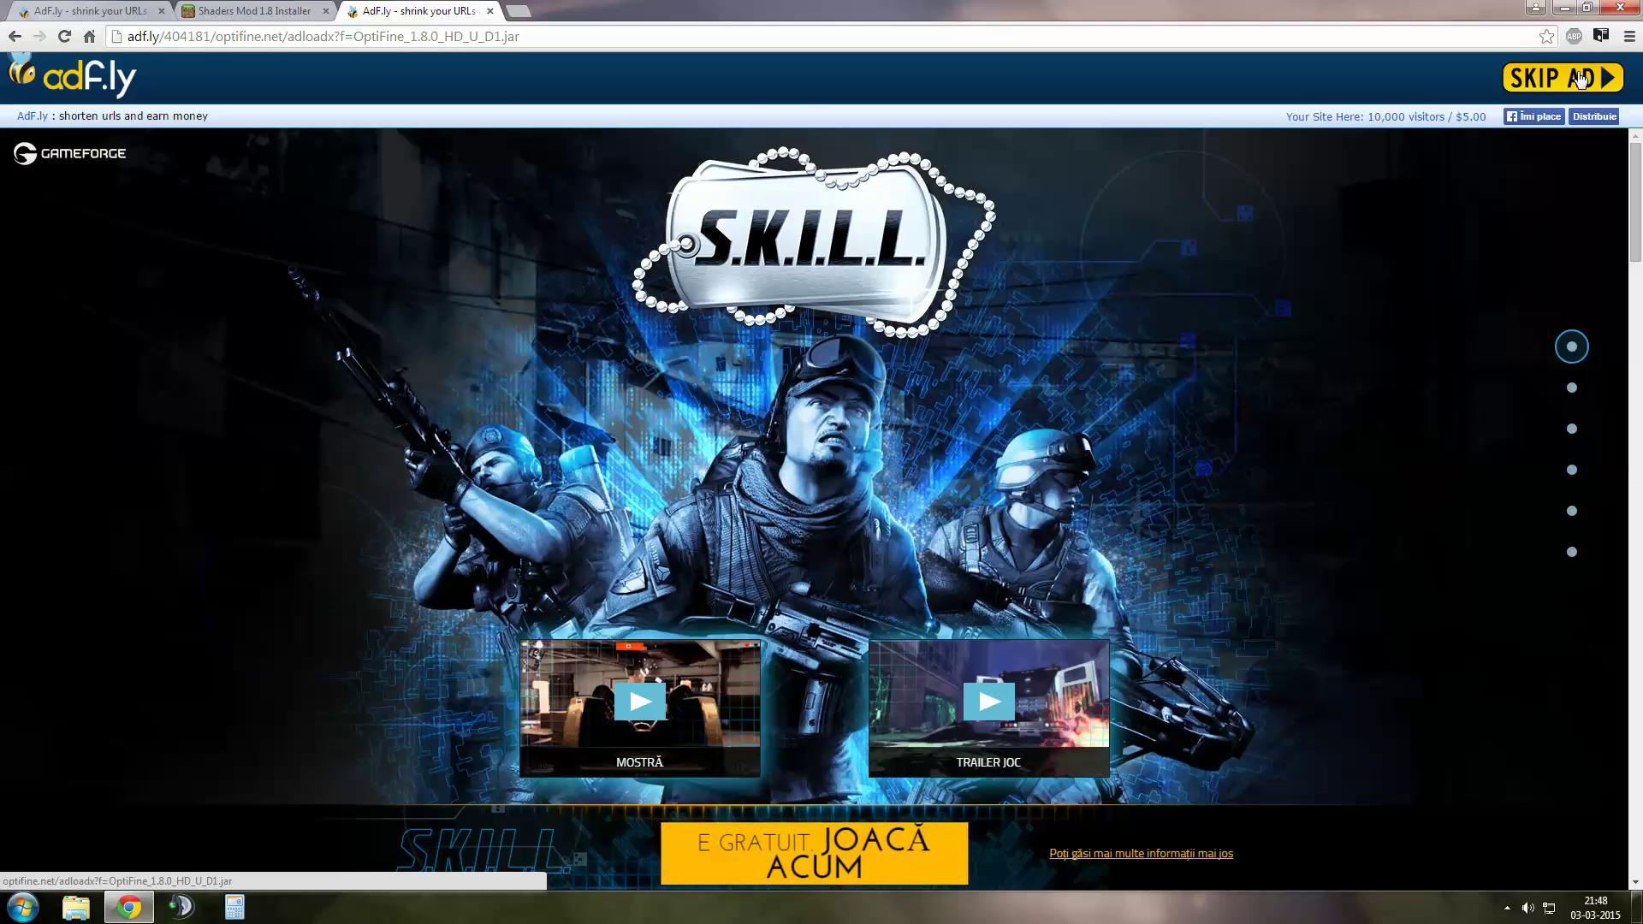
Step: Skip the ad, start the OptiFine jar download, cancel the duplicate save, and minimise Chrome
click(1579, 78)
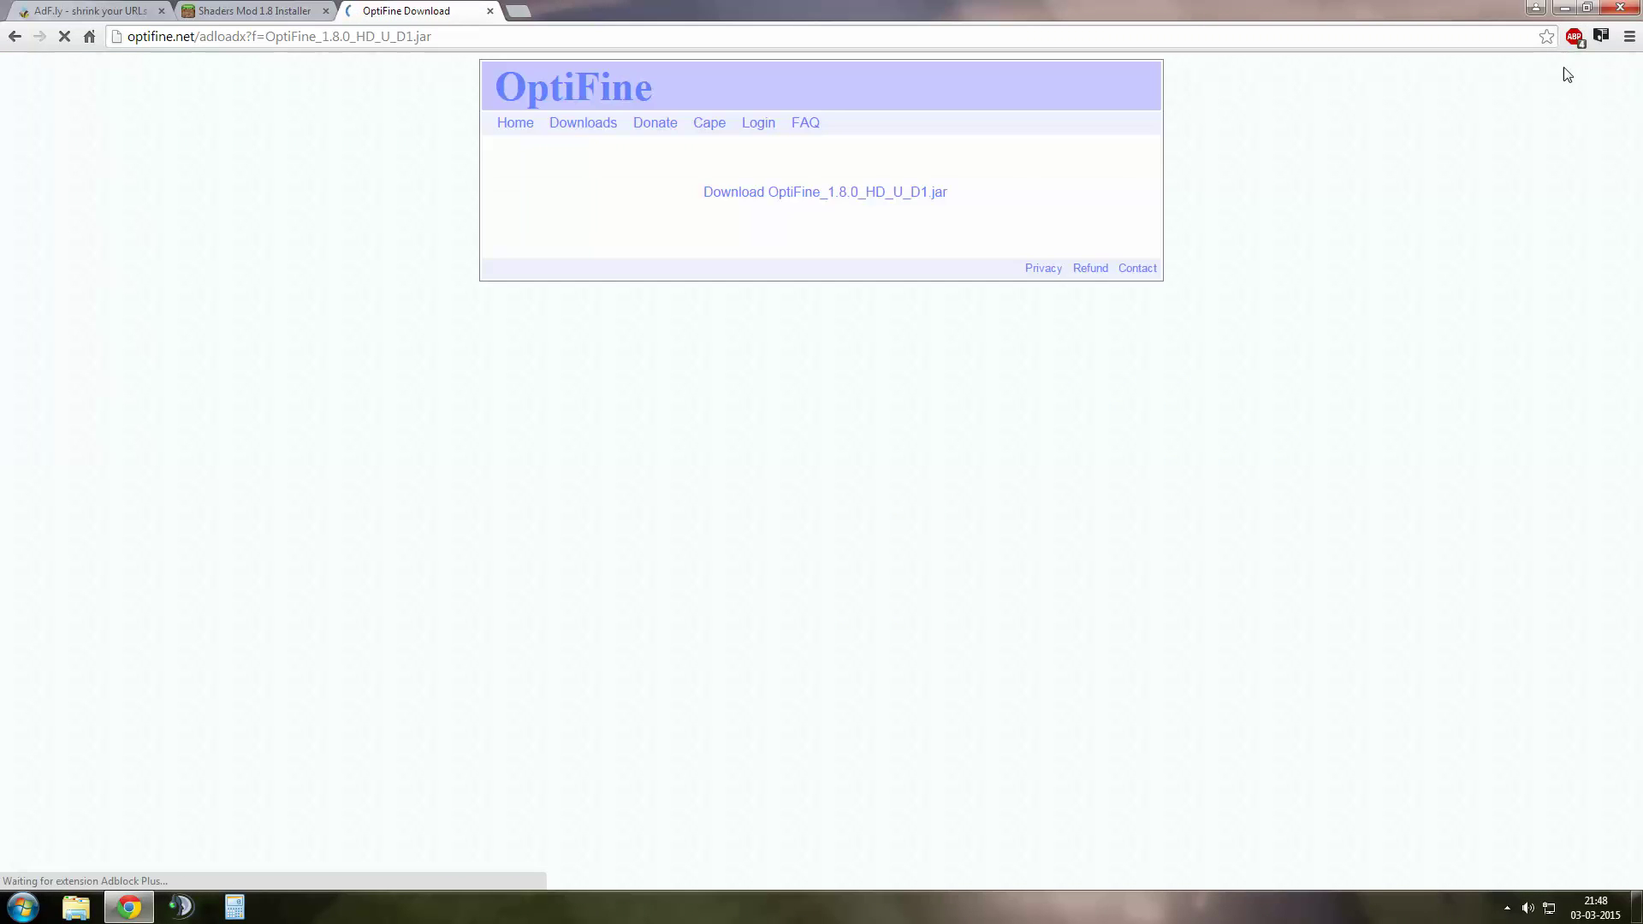
click(870, 193)
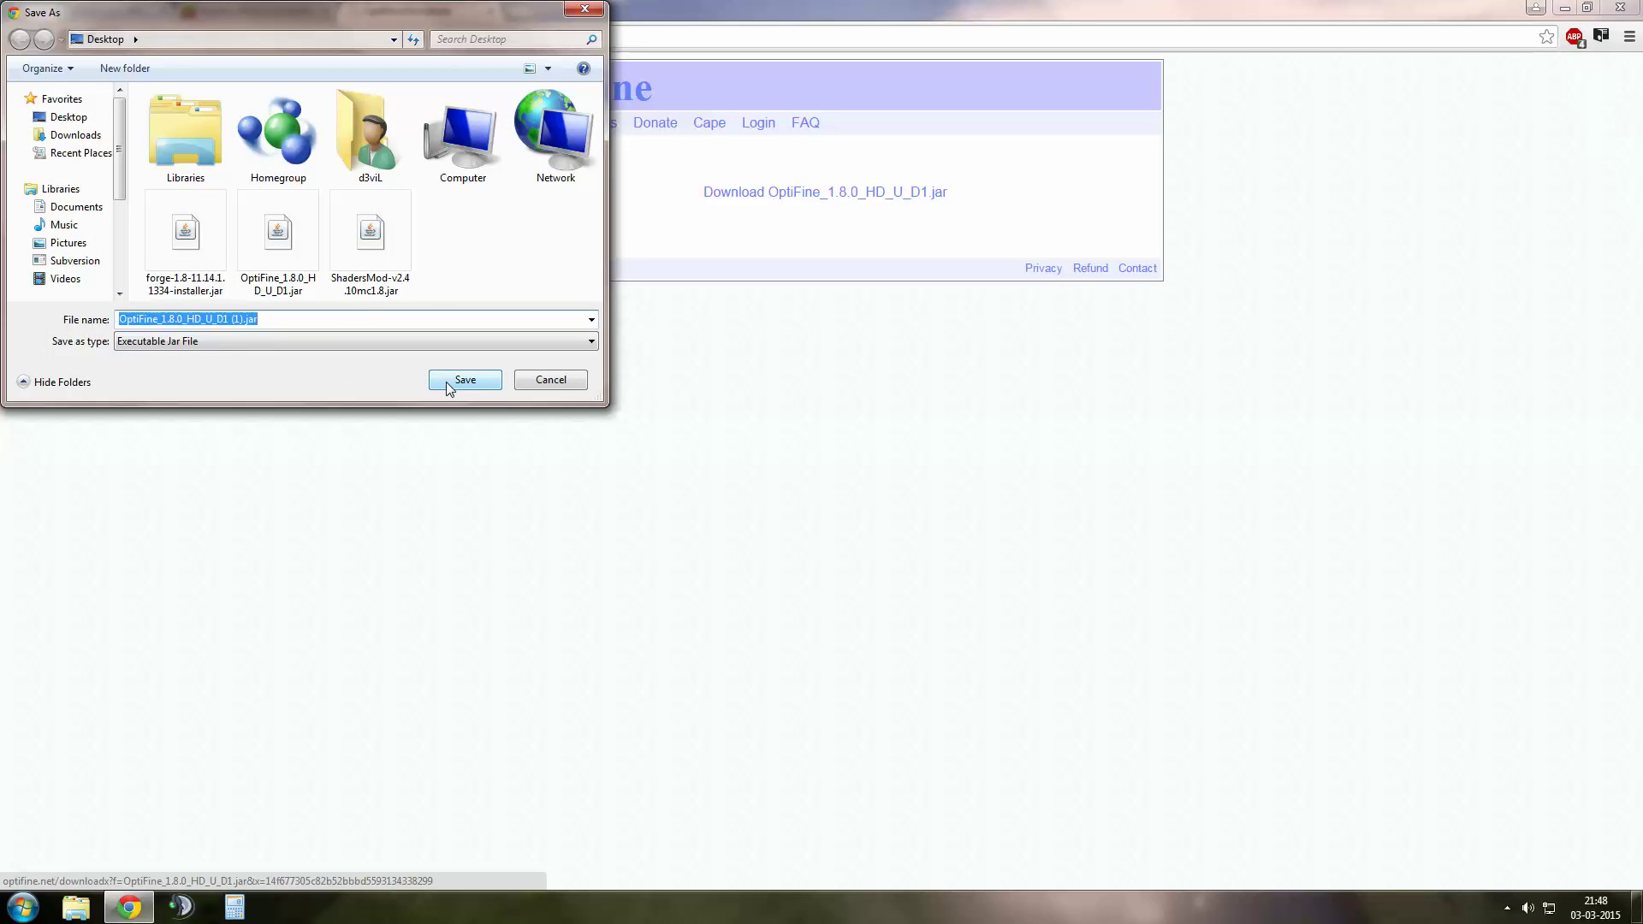
click(558, 383)
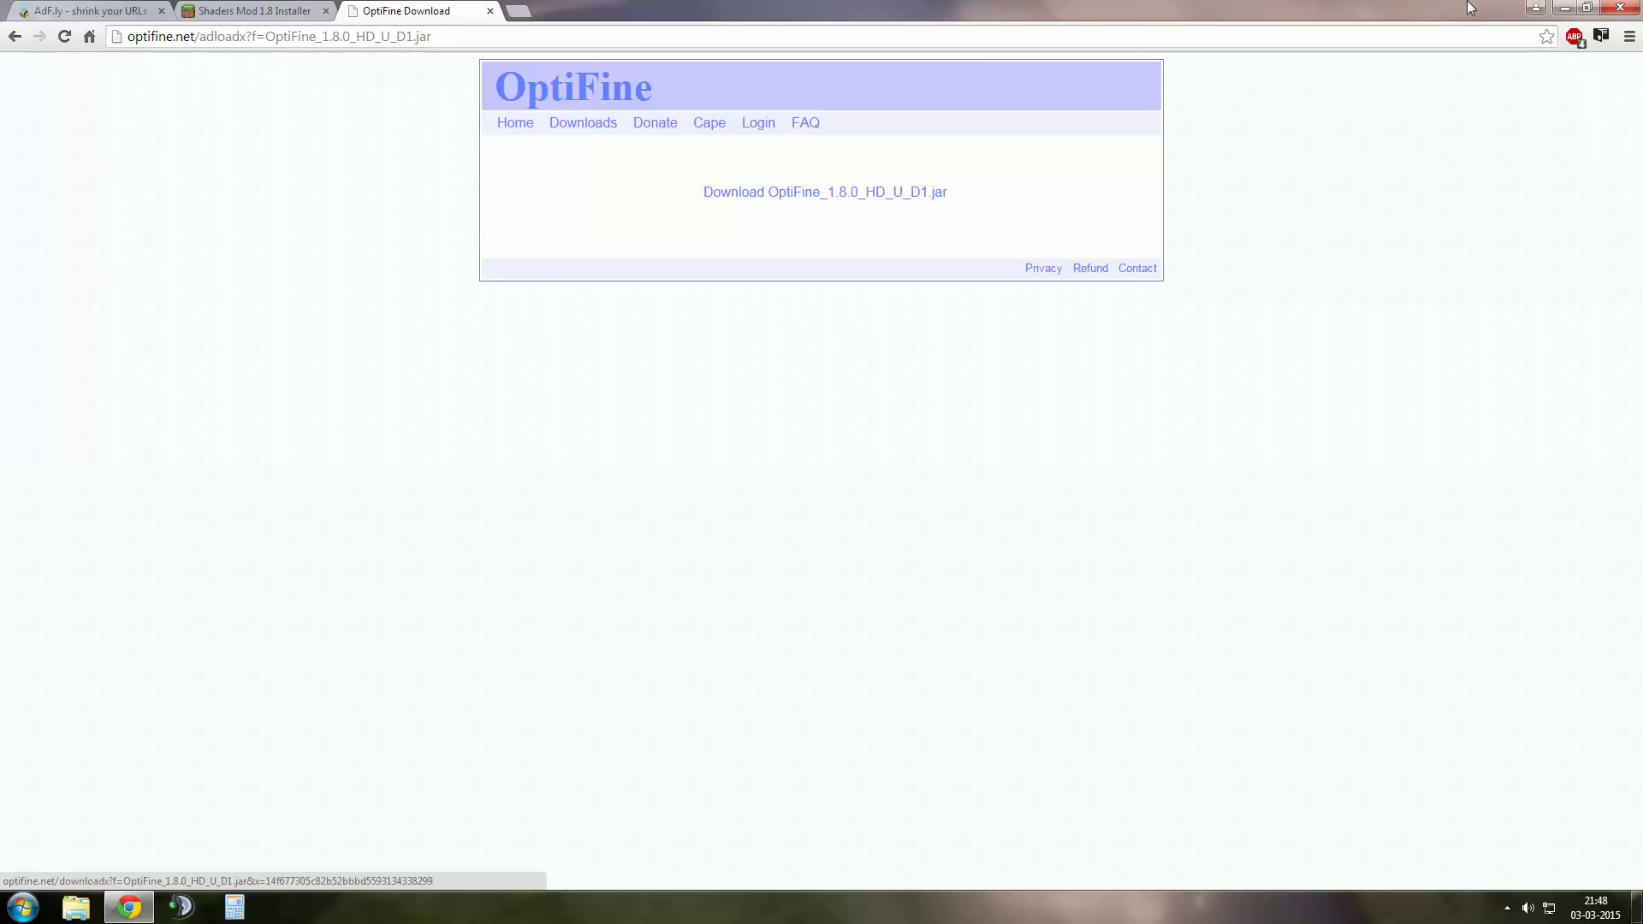
click(1564, 7)
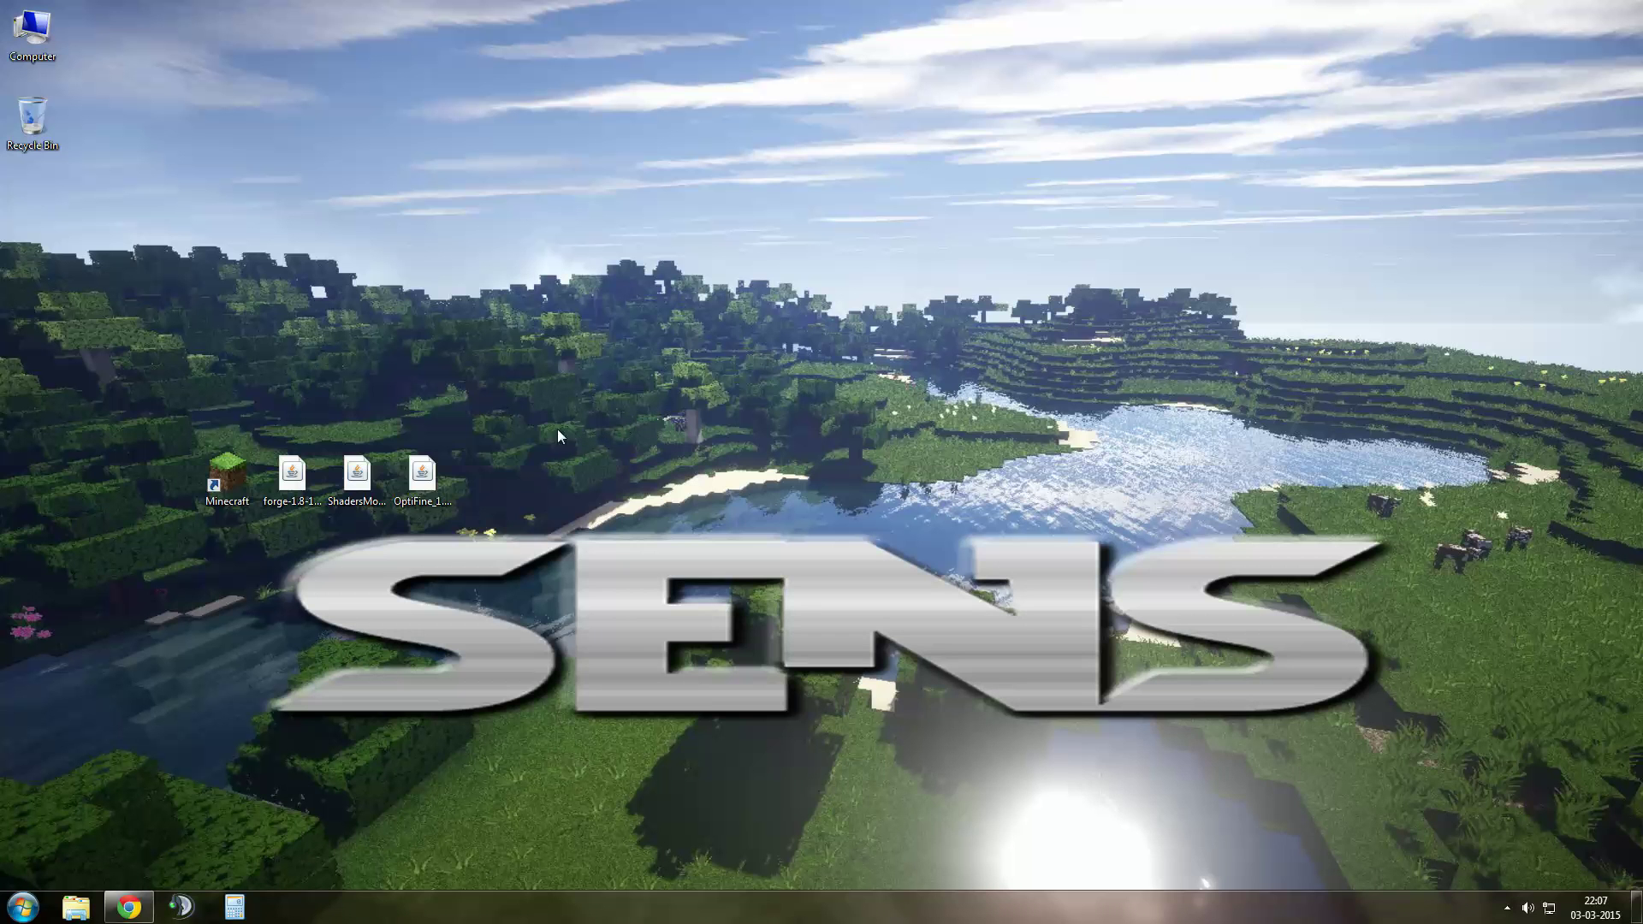
Step: Select the ShadersMod and OptiFine jars on the desktop, then bring back the OptiFine page
drag(548, 429, 344, 523)
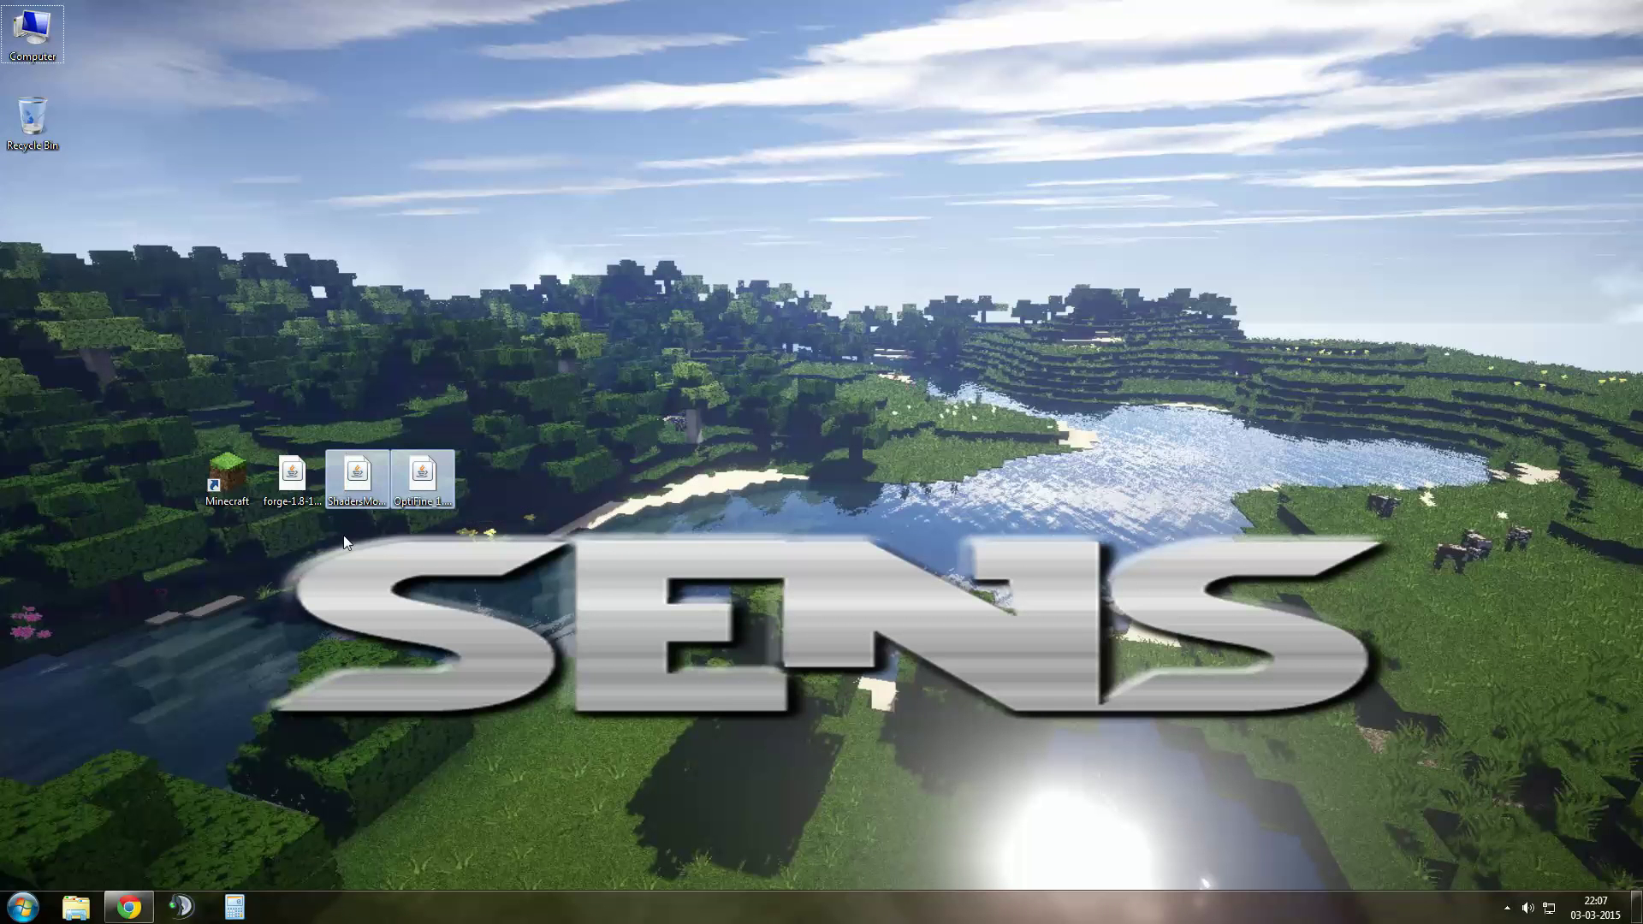
click(347, 618)
click(143, 901)
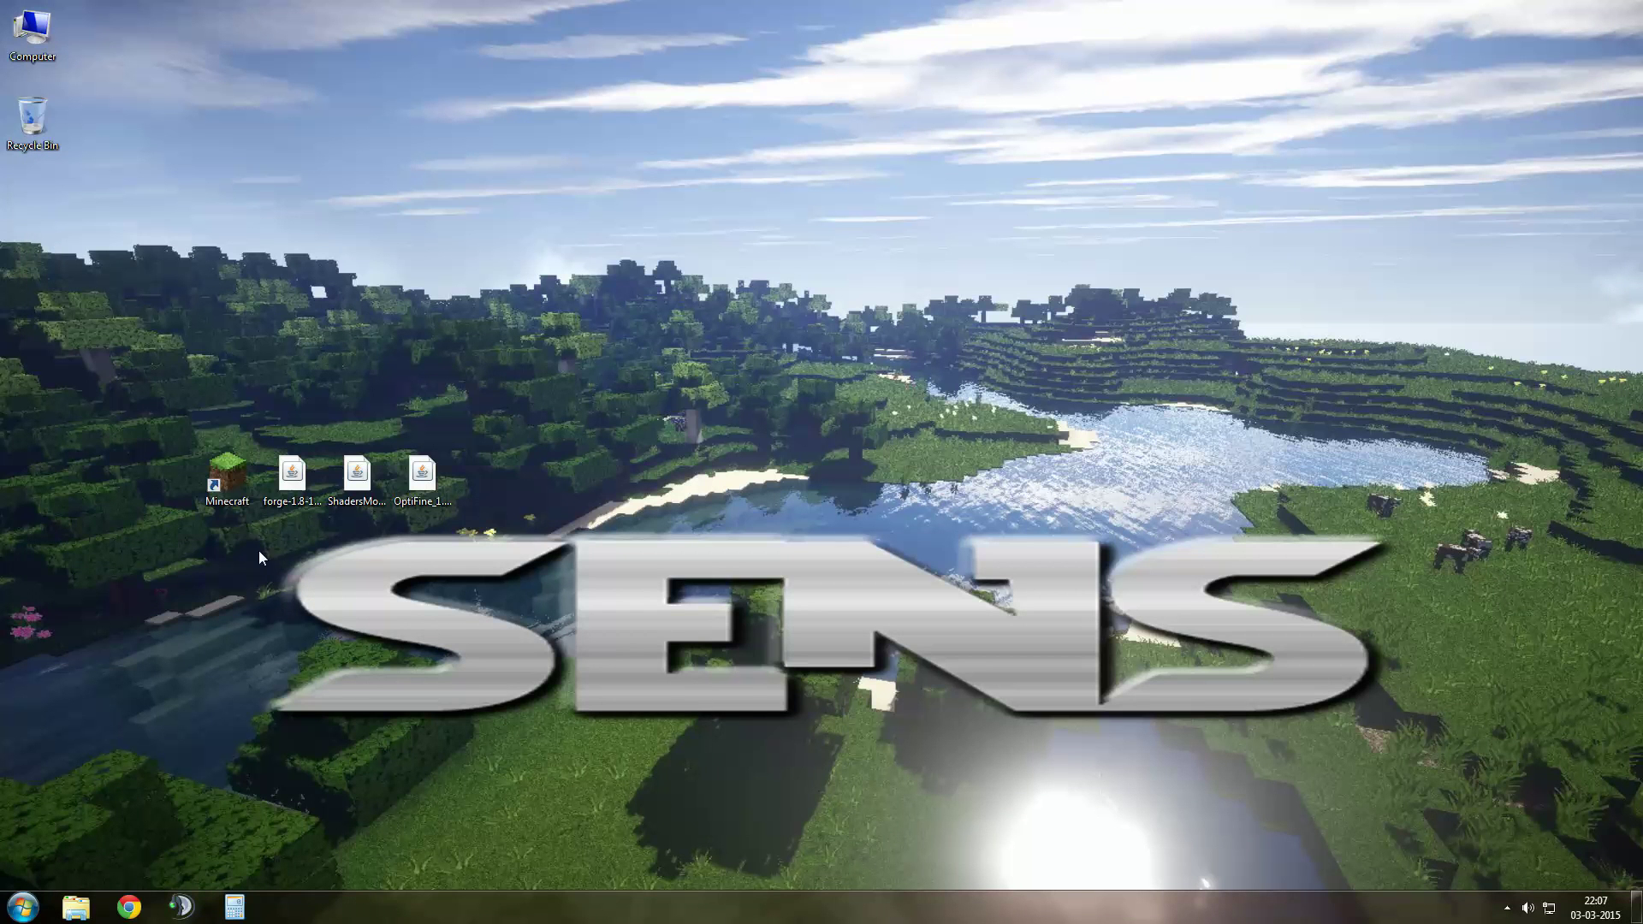
Step: Test-launch Minecraft with release 1.8-Forge11.14.1.1334, quit, and select the ShadersMod and OptiFine jars
double_click(238, 486)
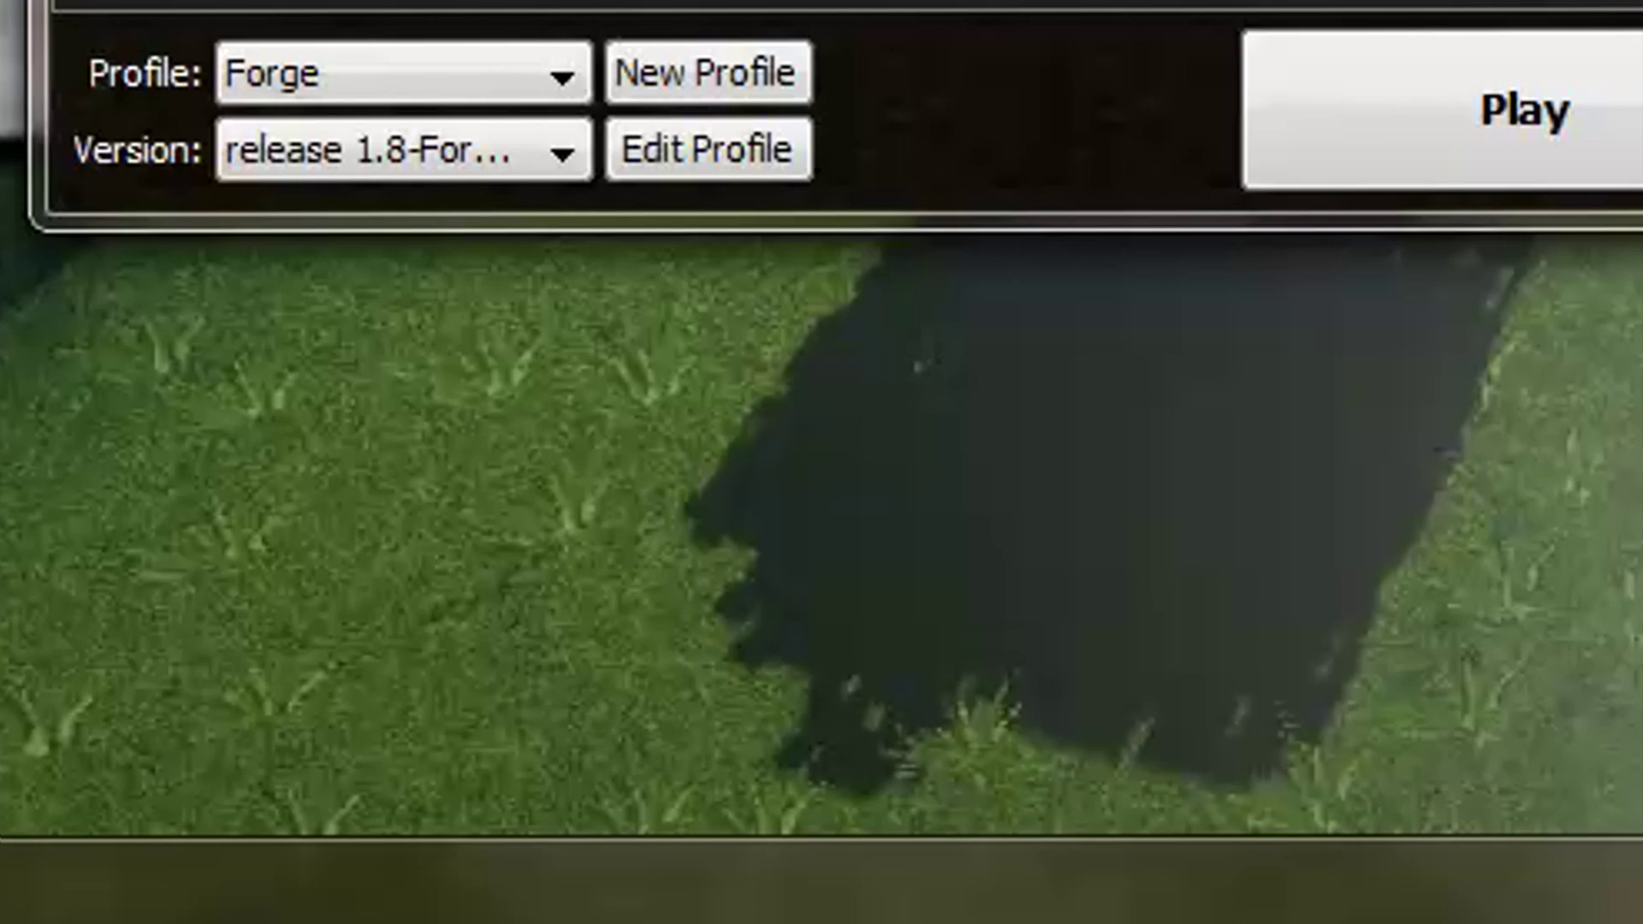
click(469, 159)
drag(563, 483, 587, 568)
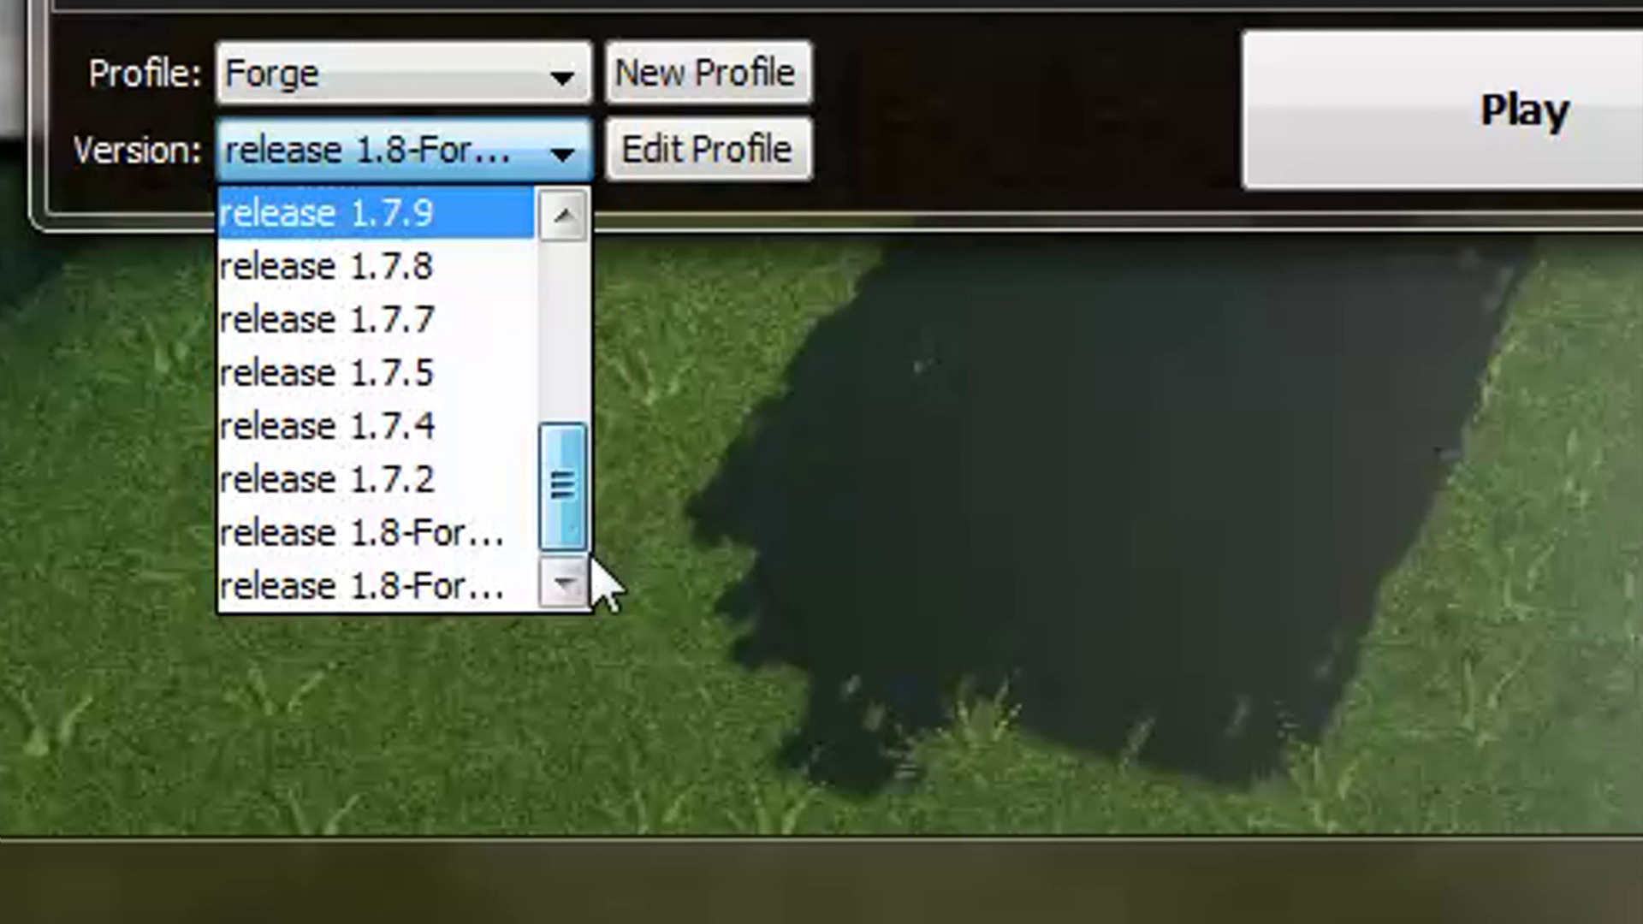
click(462, 591)
click(1429, 159)
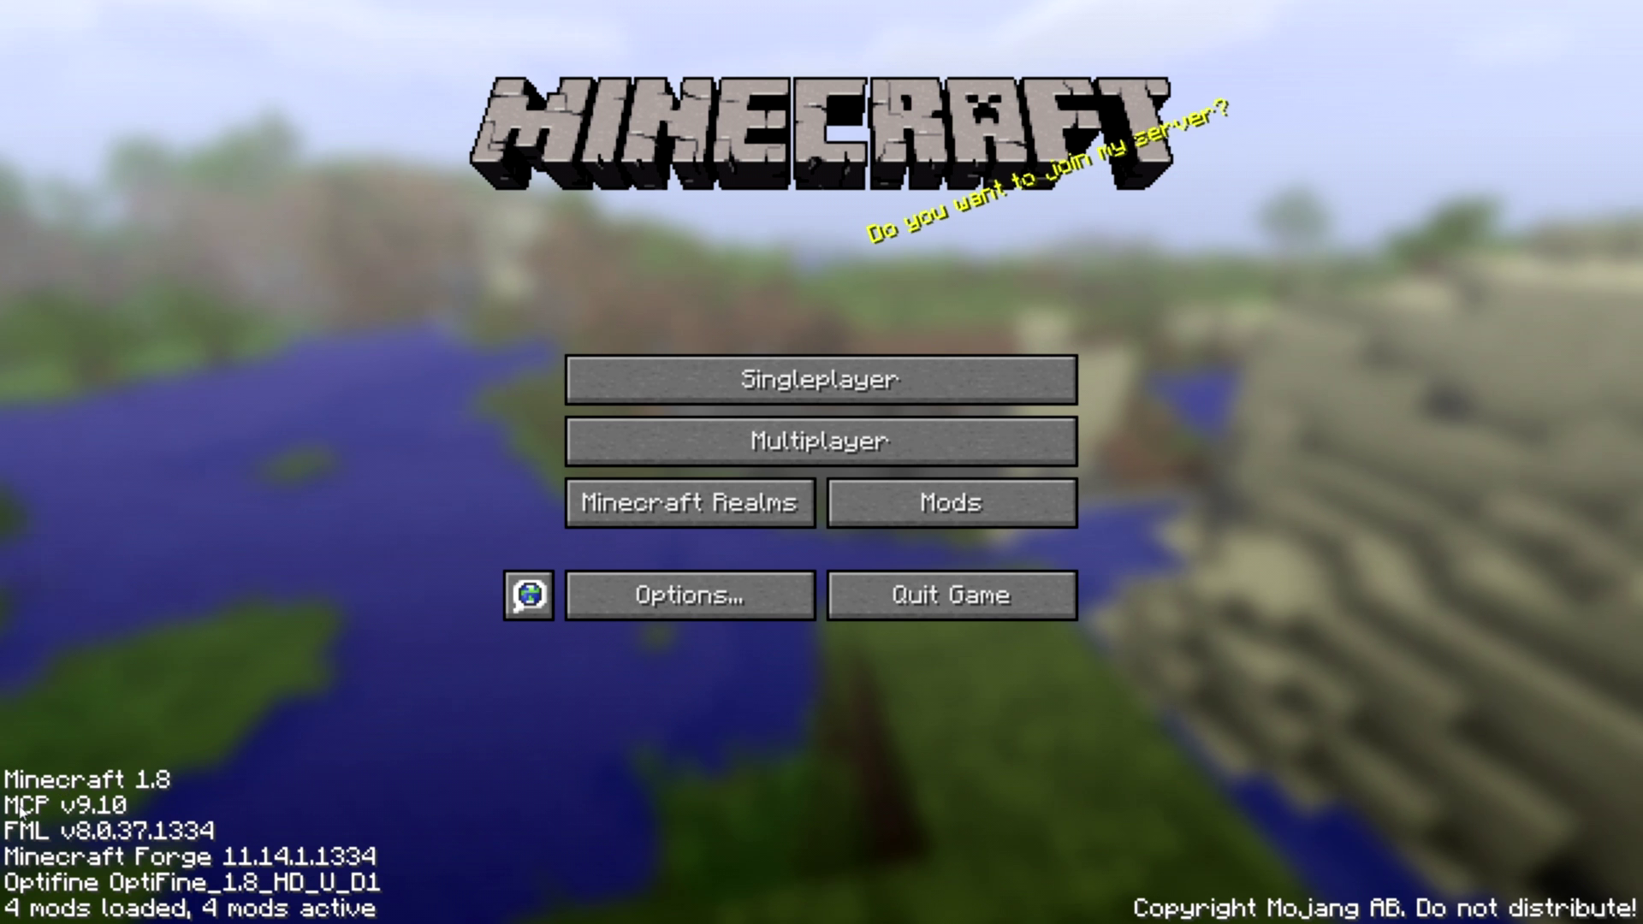
click(926, 609)
drag(490, 440, 345, 524)
Step: Copy the OptiFine and ShadersMod jars into the %appdata%/.minecraft/mods folder
right_click(363, 477)
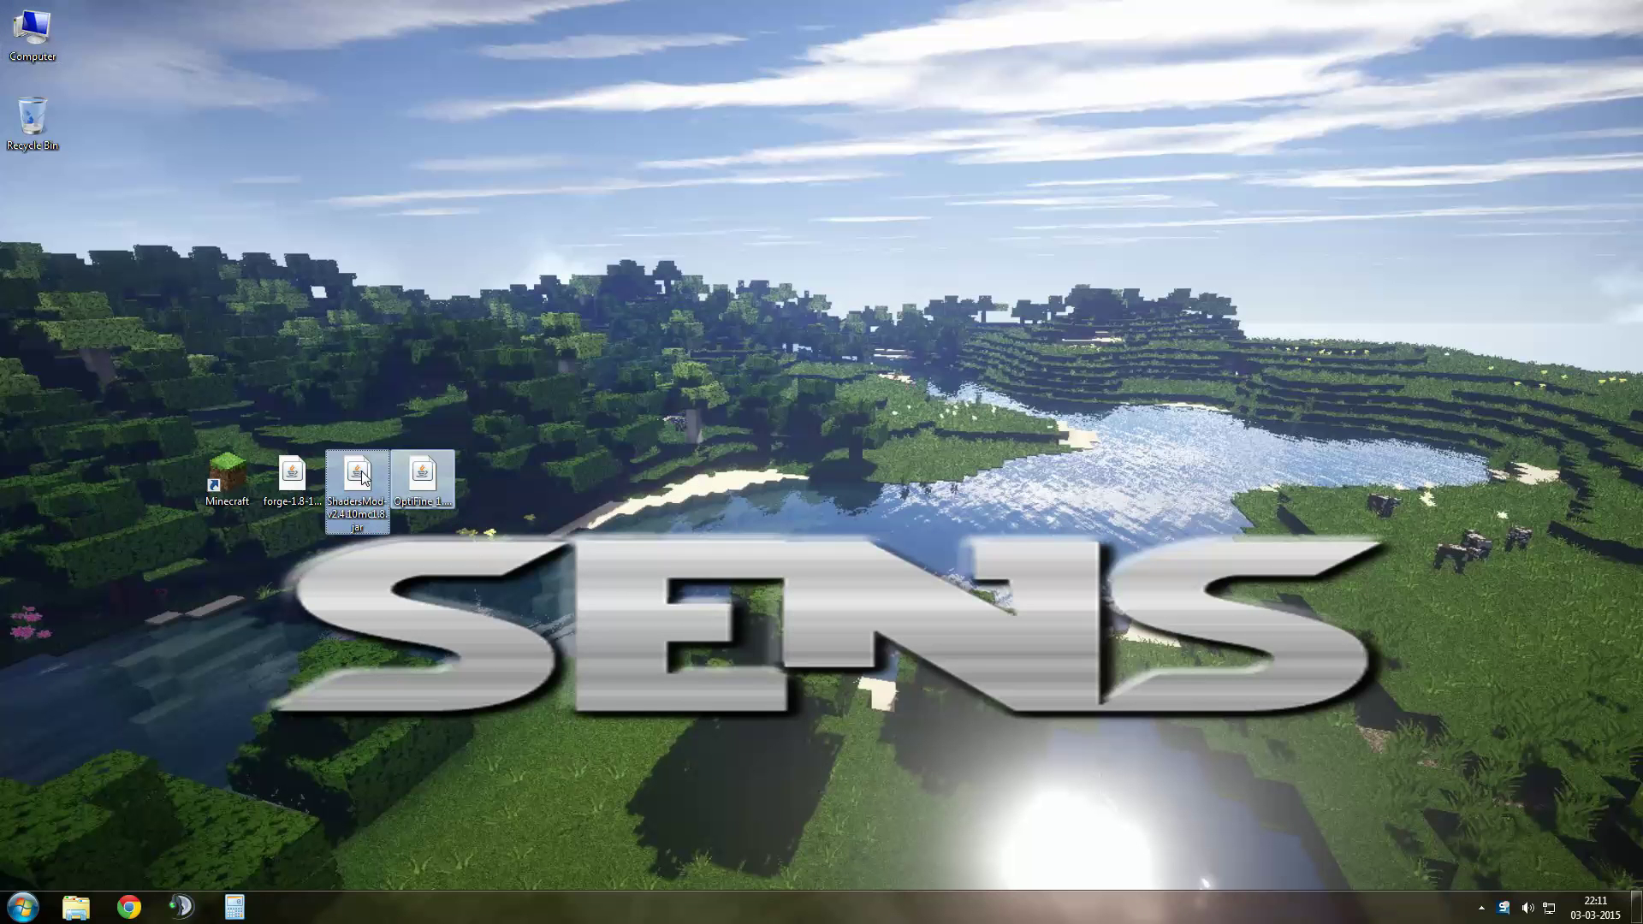
click(602, 373)
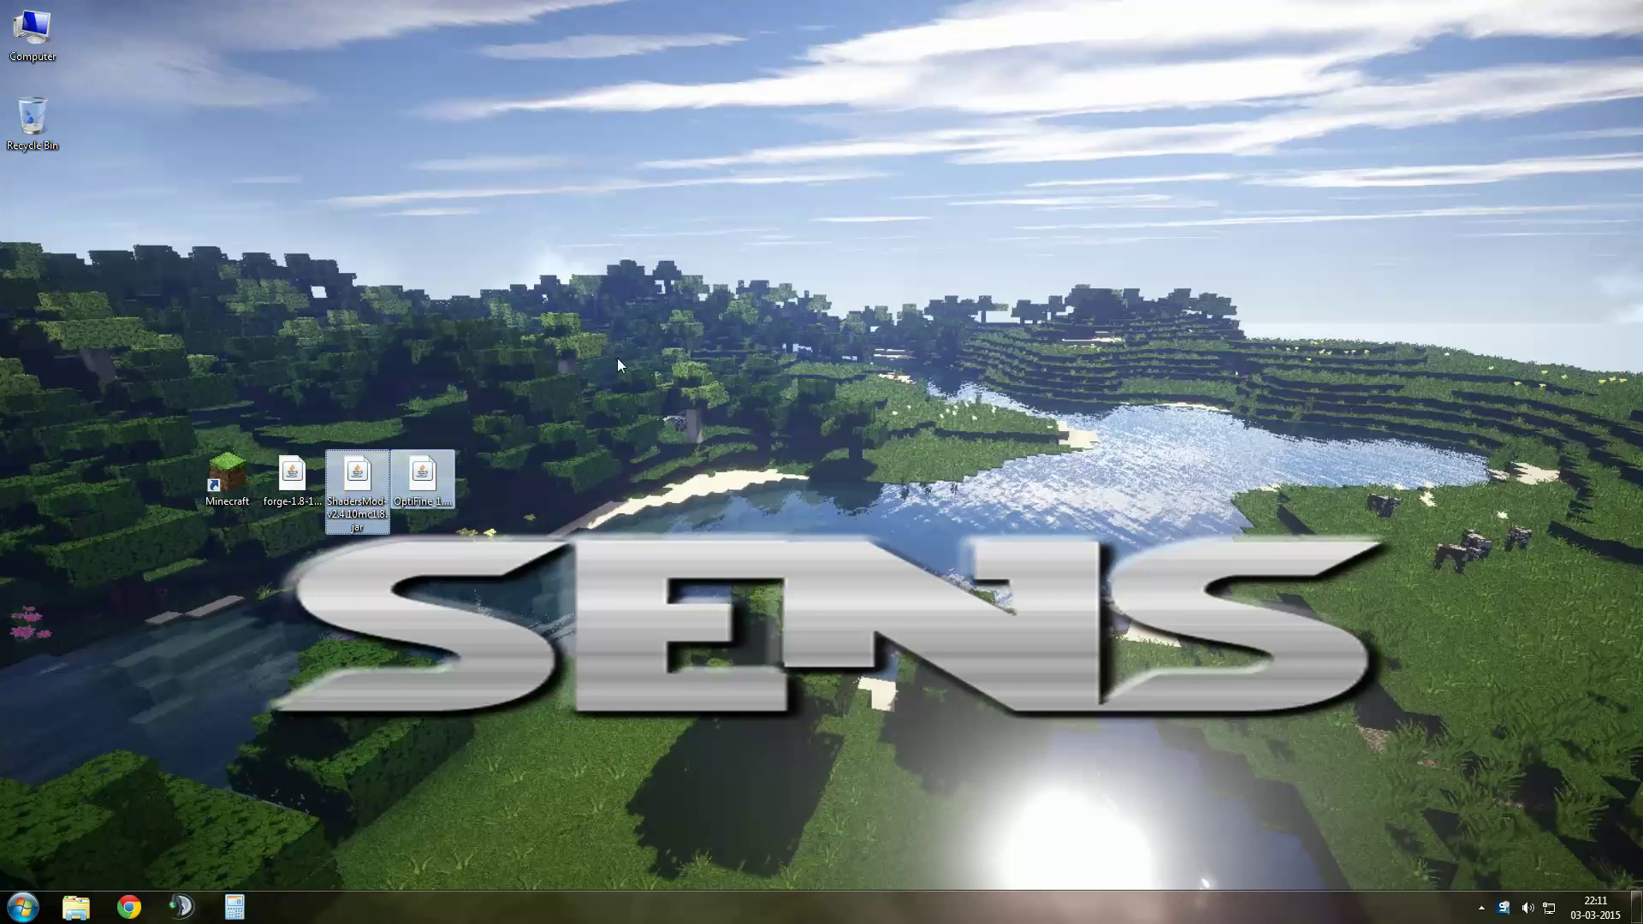
double_click(25, 36)
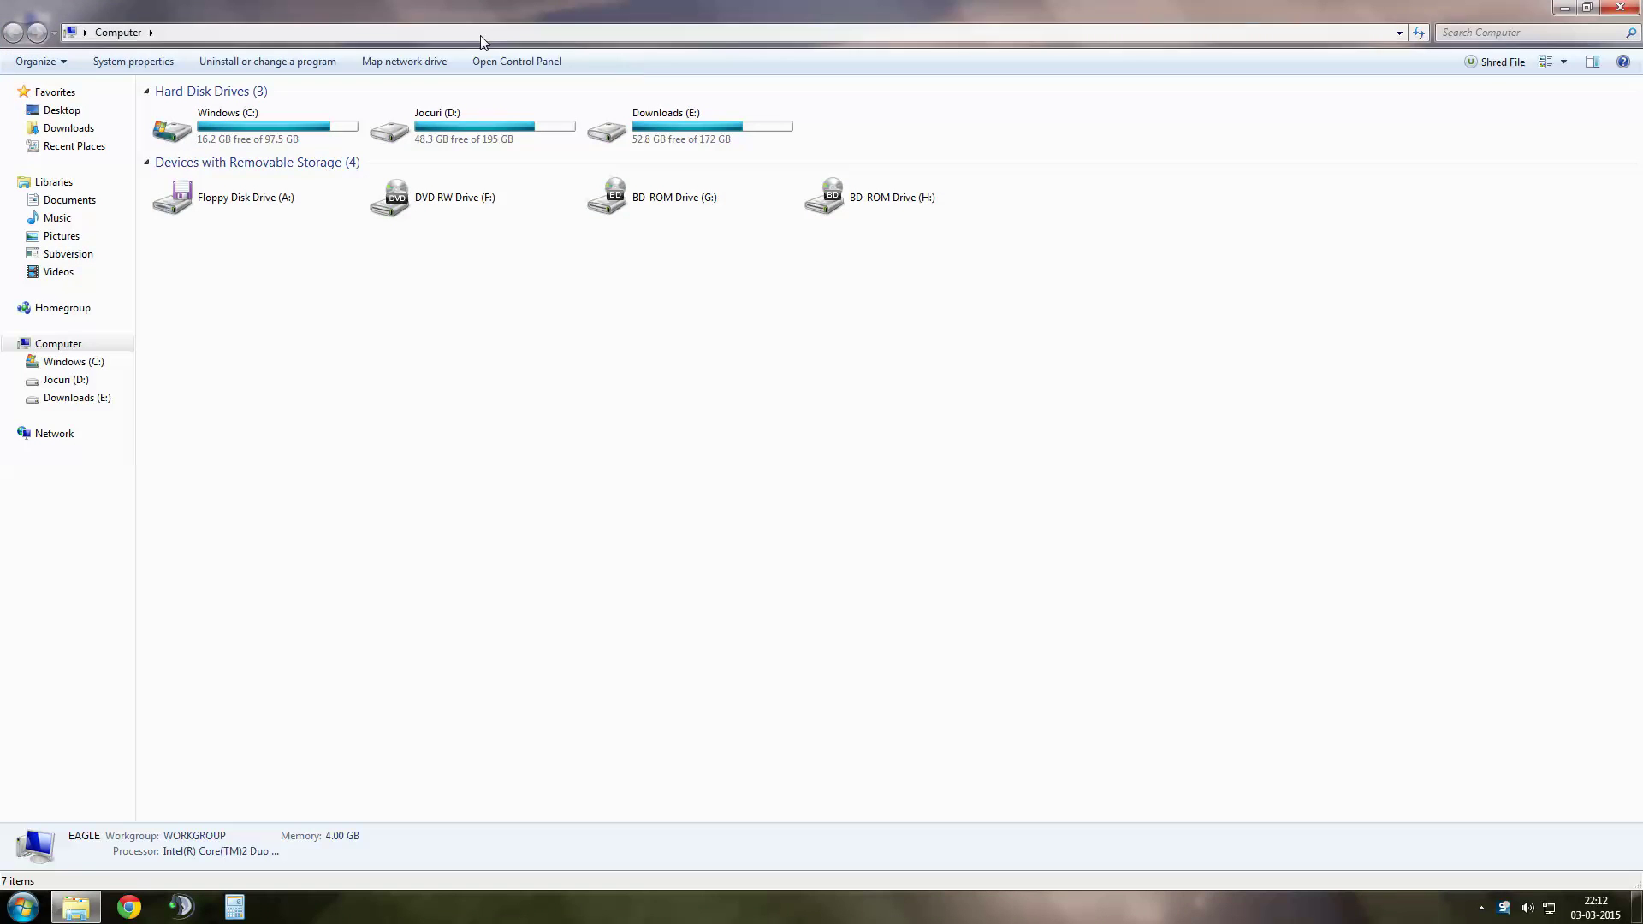
click(482, 35)
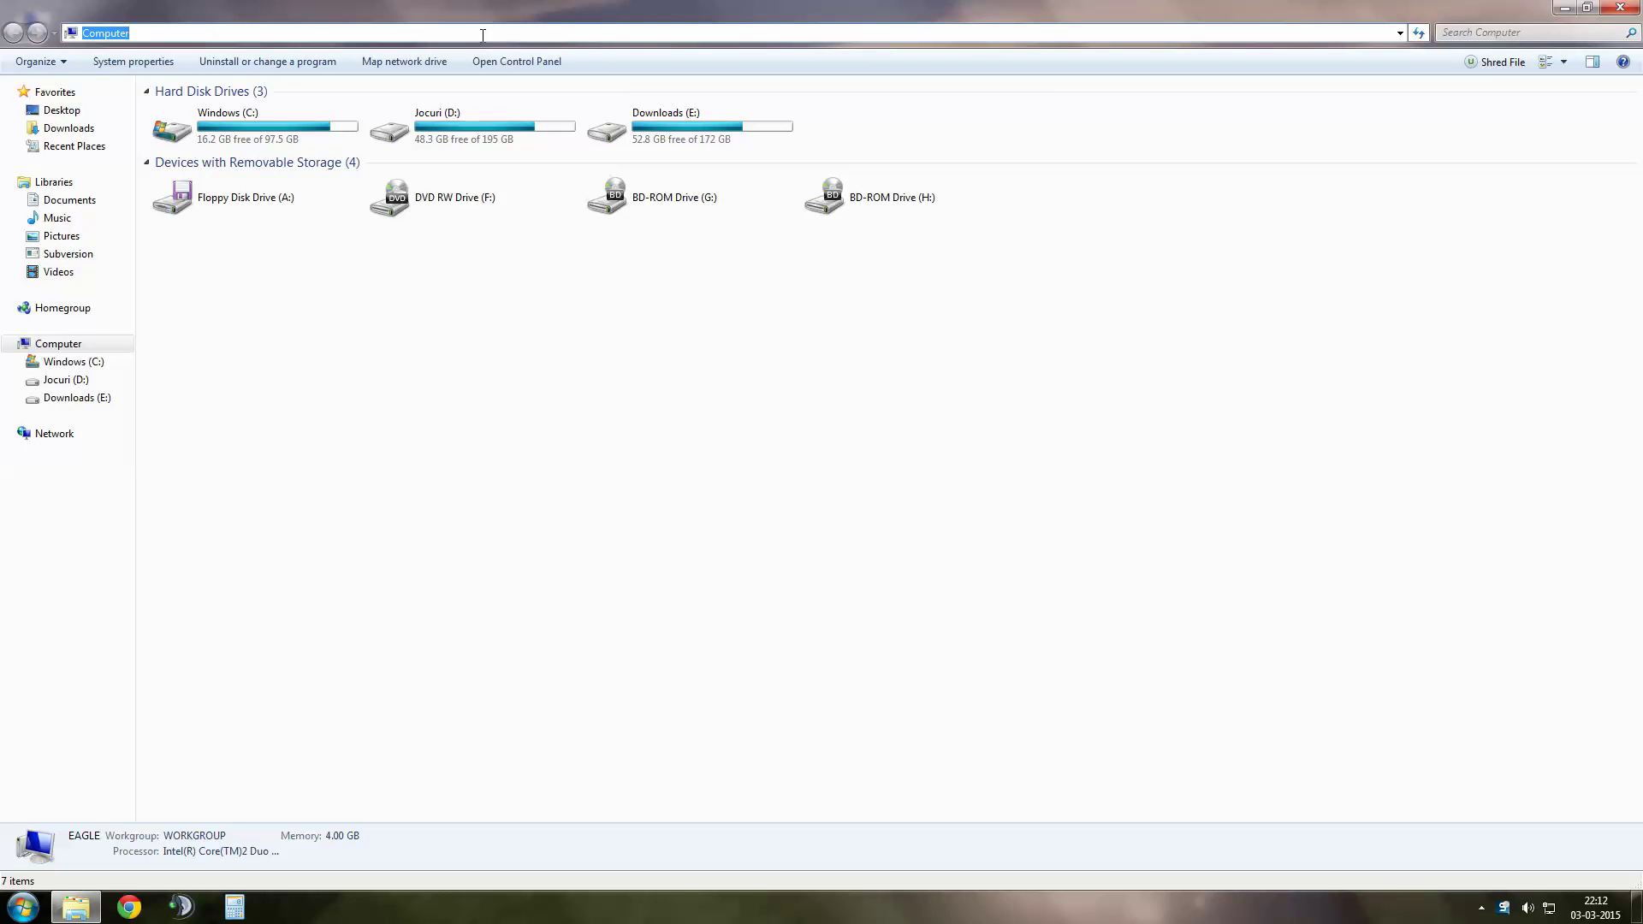
text(%appdata)
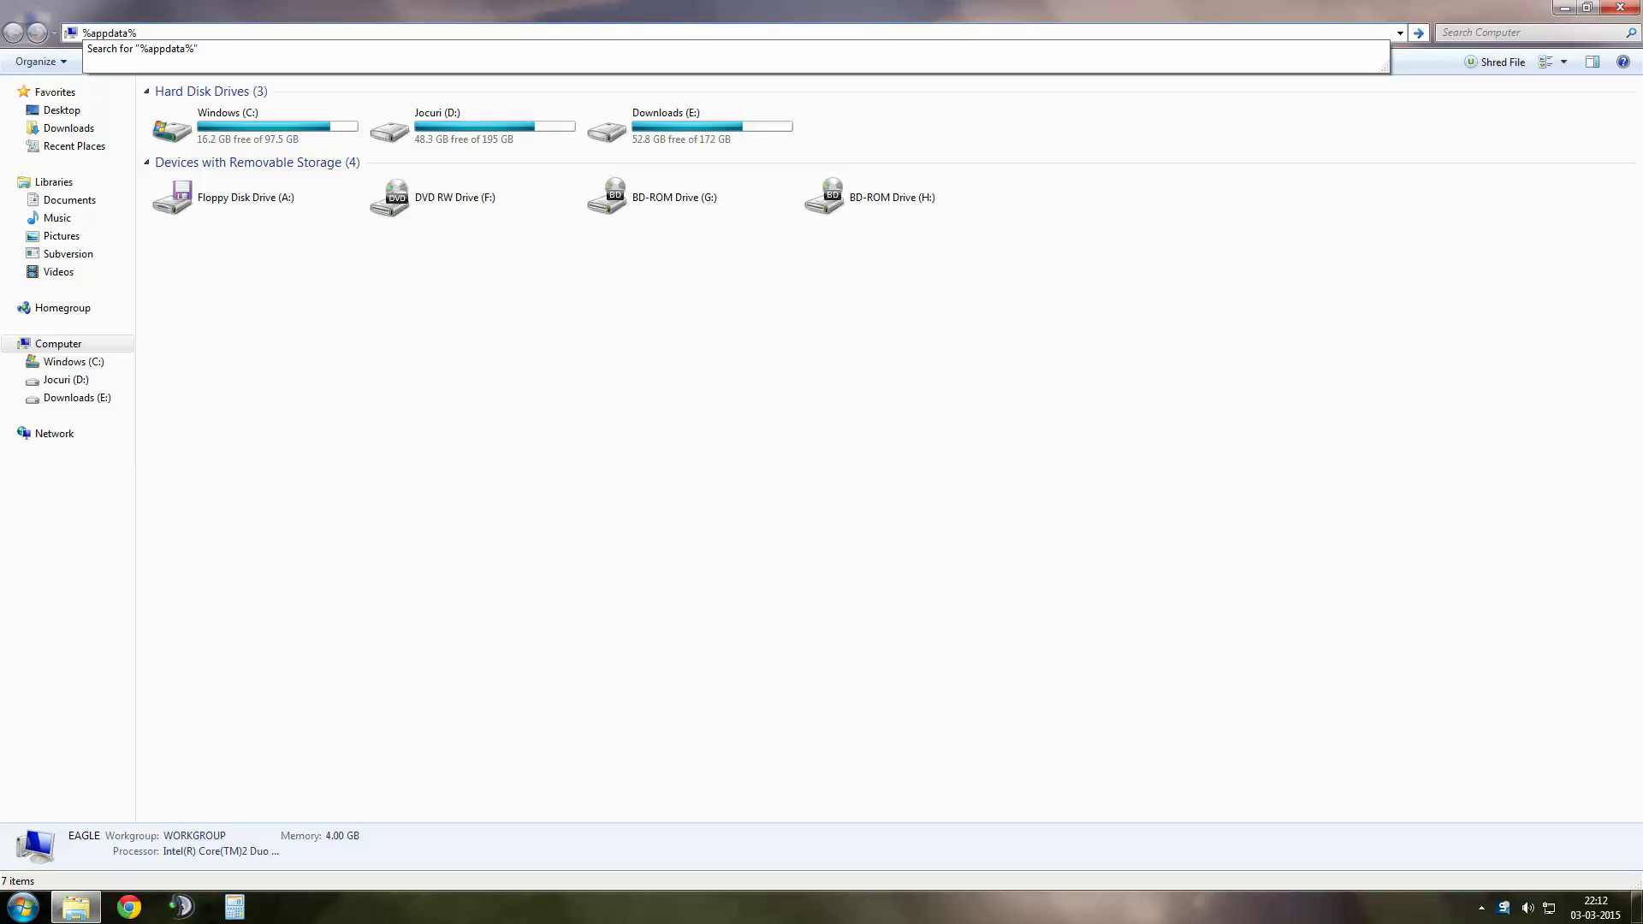
text(%/.minecraft)
key(Return)
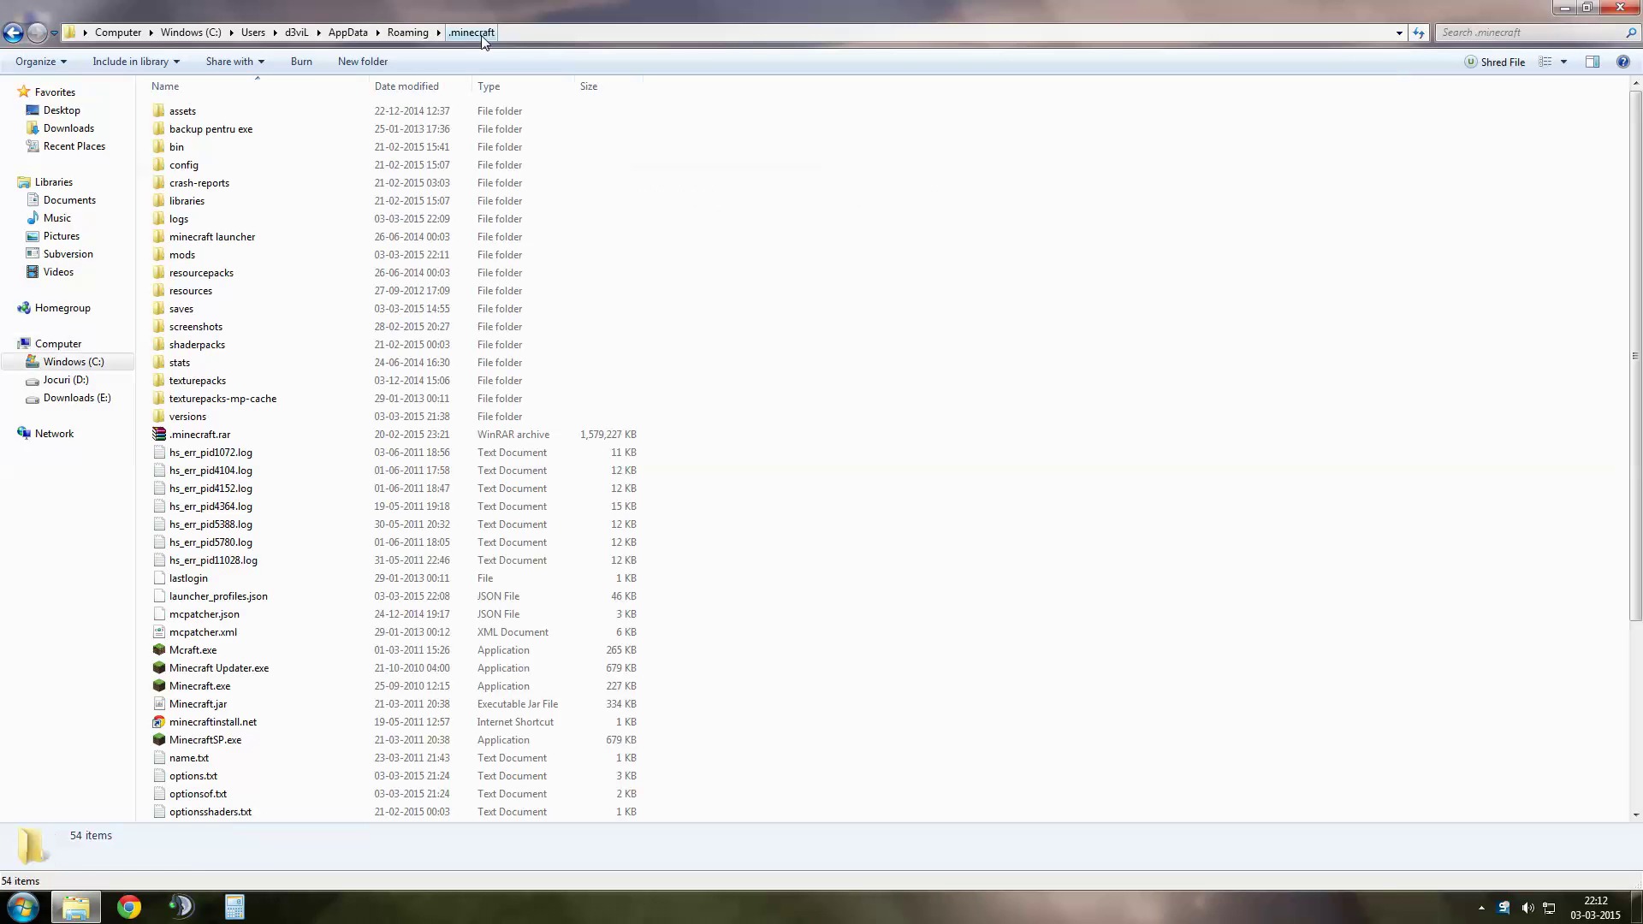
double_click(182, 255)
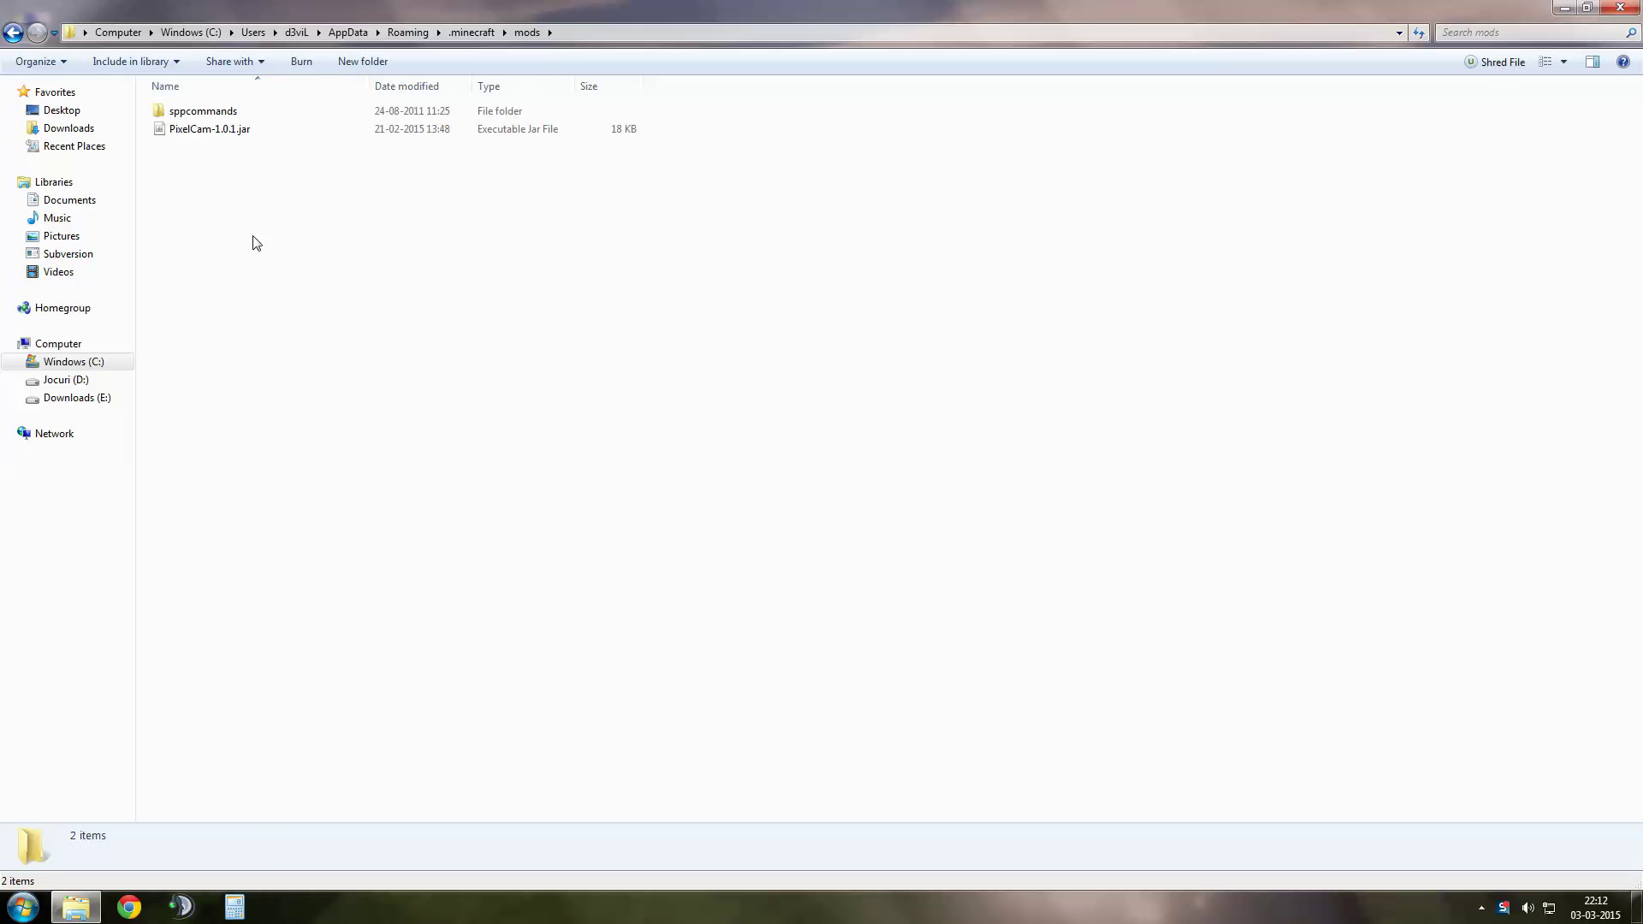
right_click(261, 208)
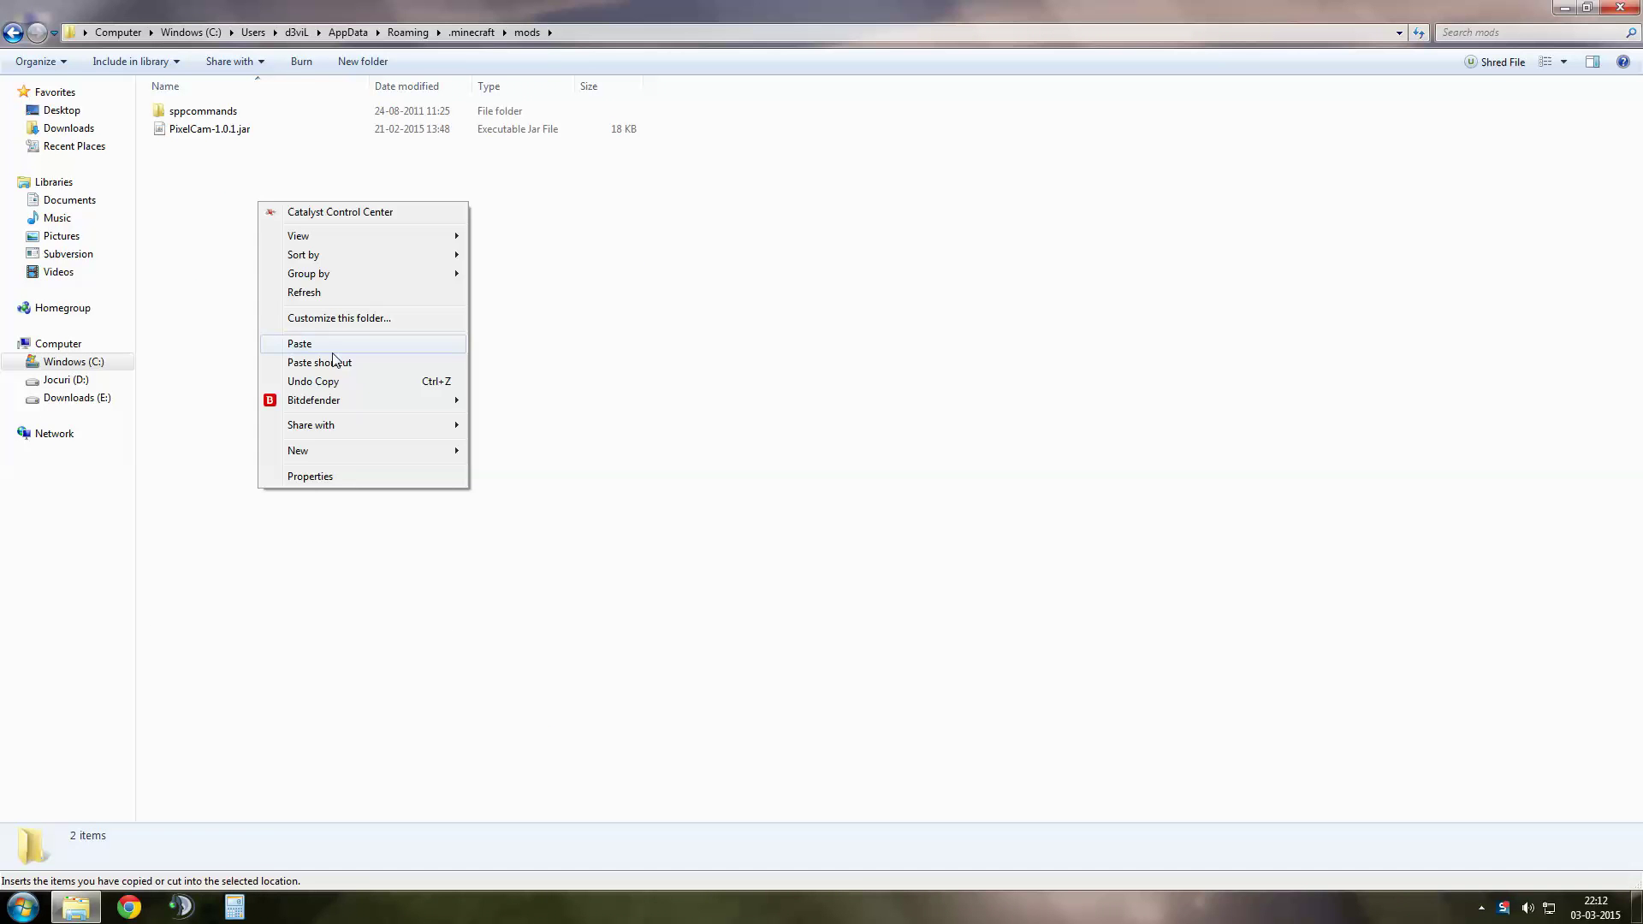
click(329, 344)
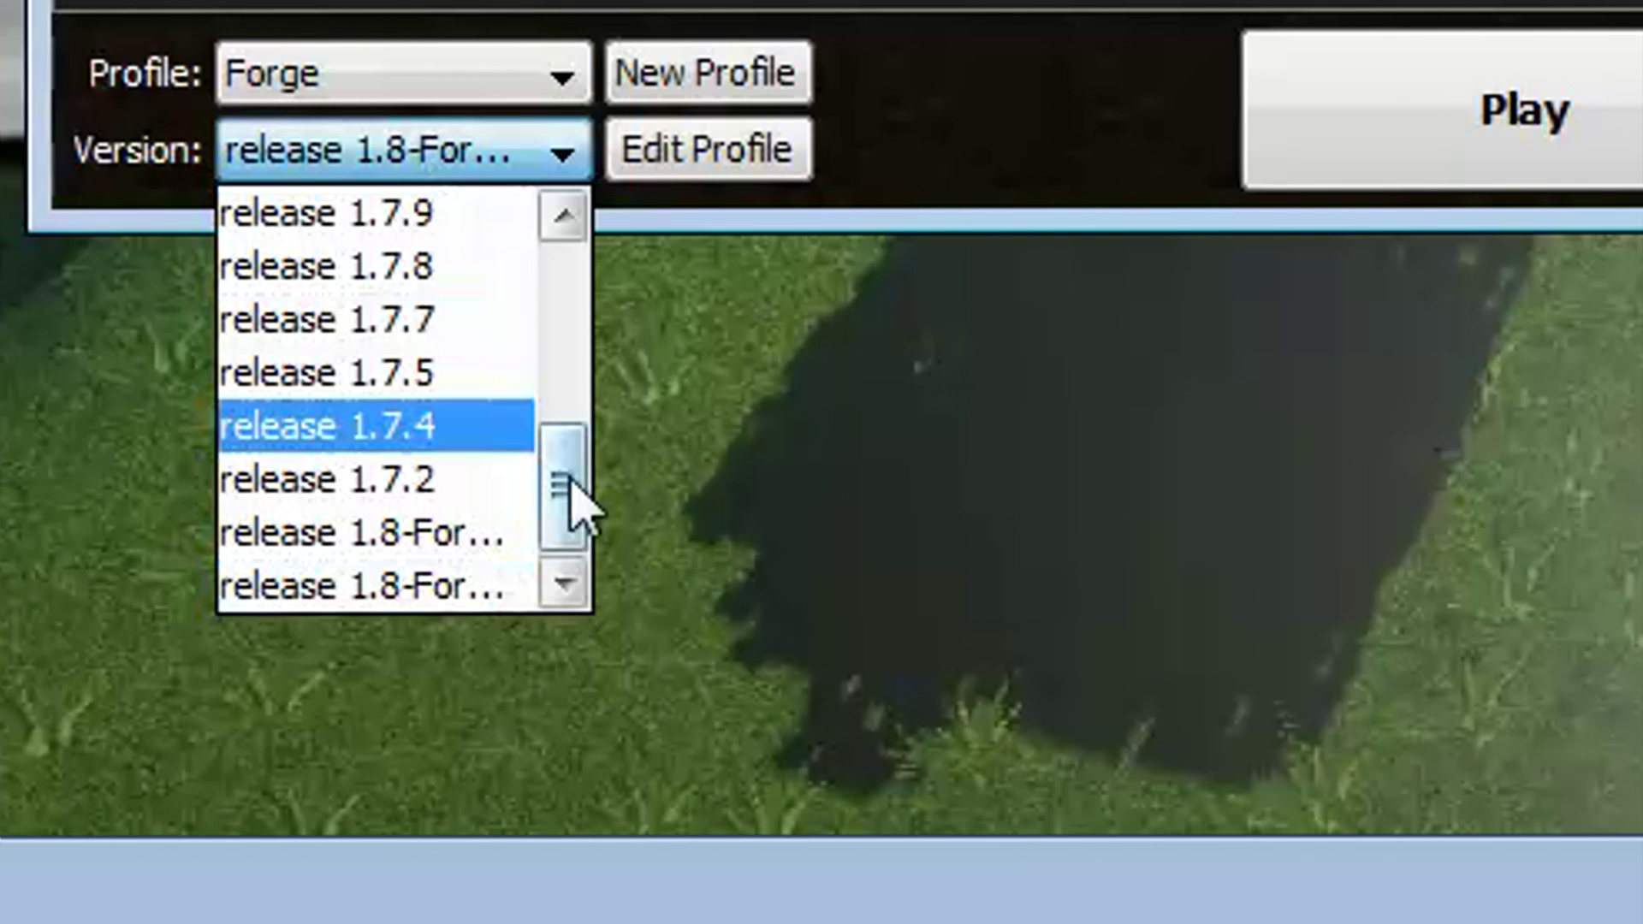
Step: Launch Minecraft with release 1.8-Forge11.14.1.1334, showing Forge and OptiFine loaded
click(486, 586)
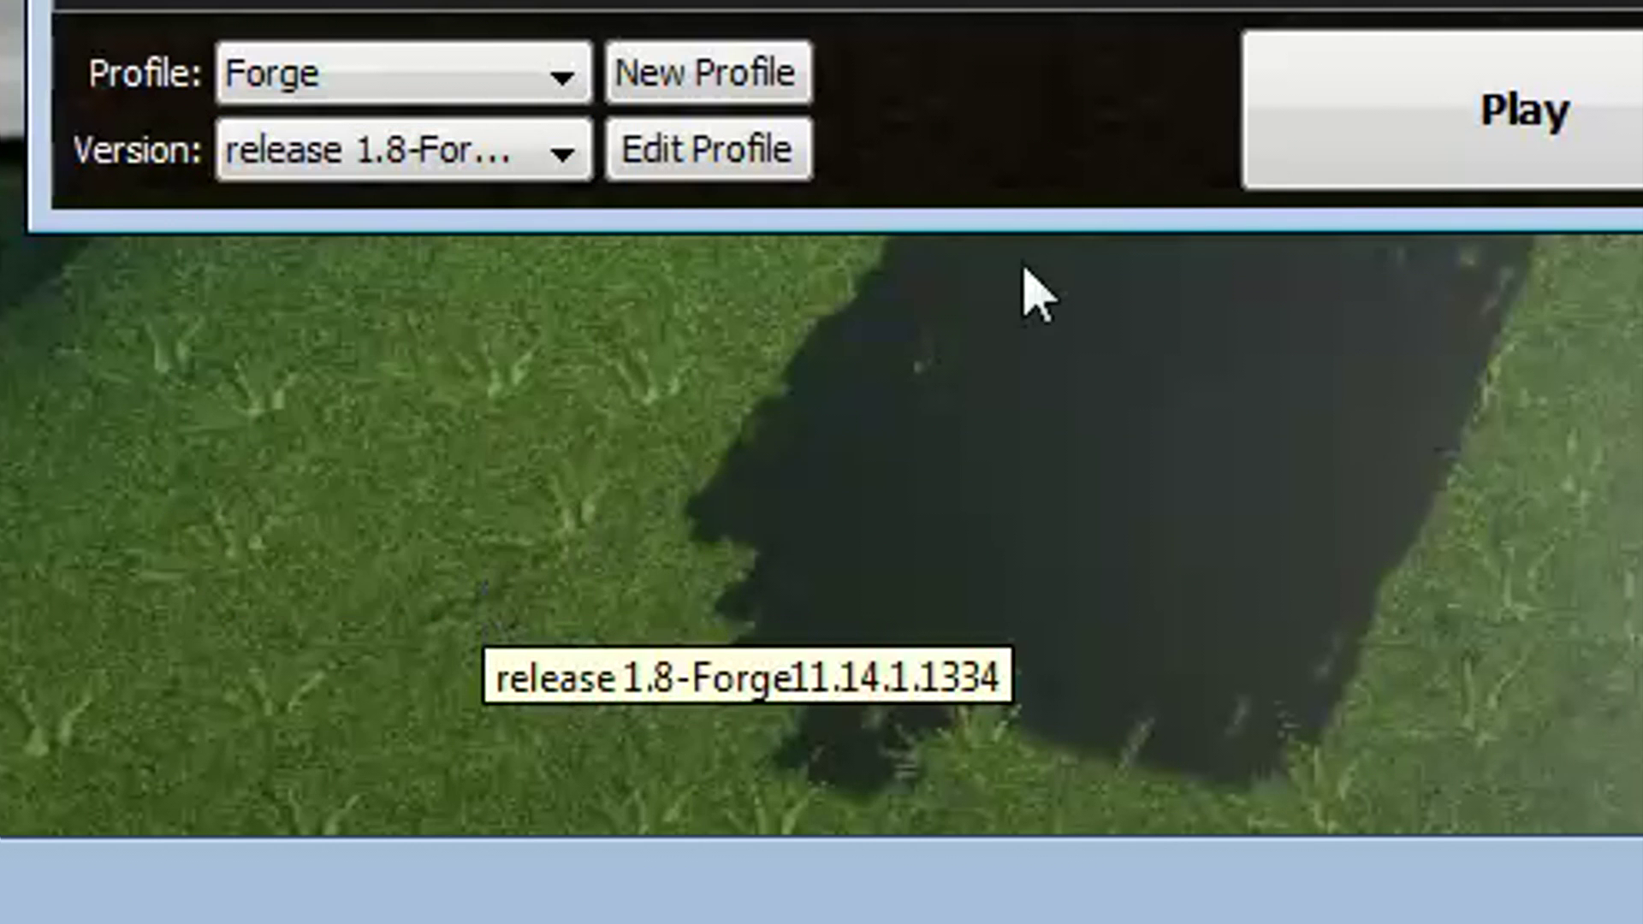
click(1499, 161)
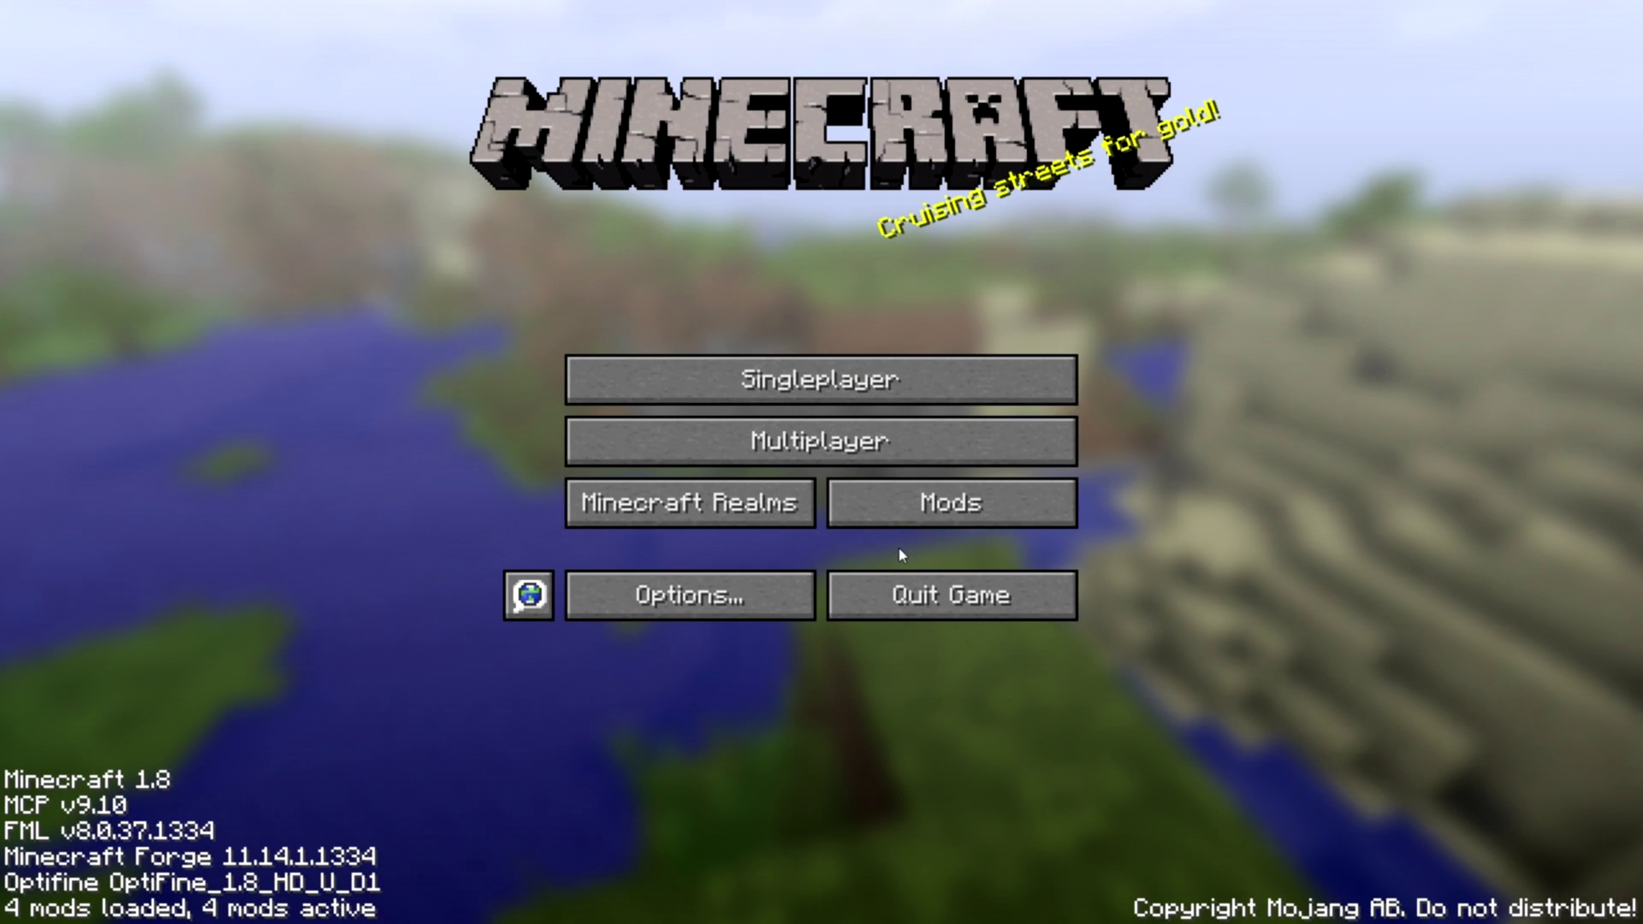
click(901, 515)
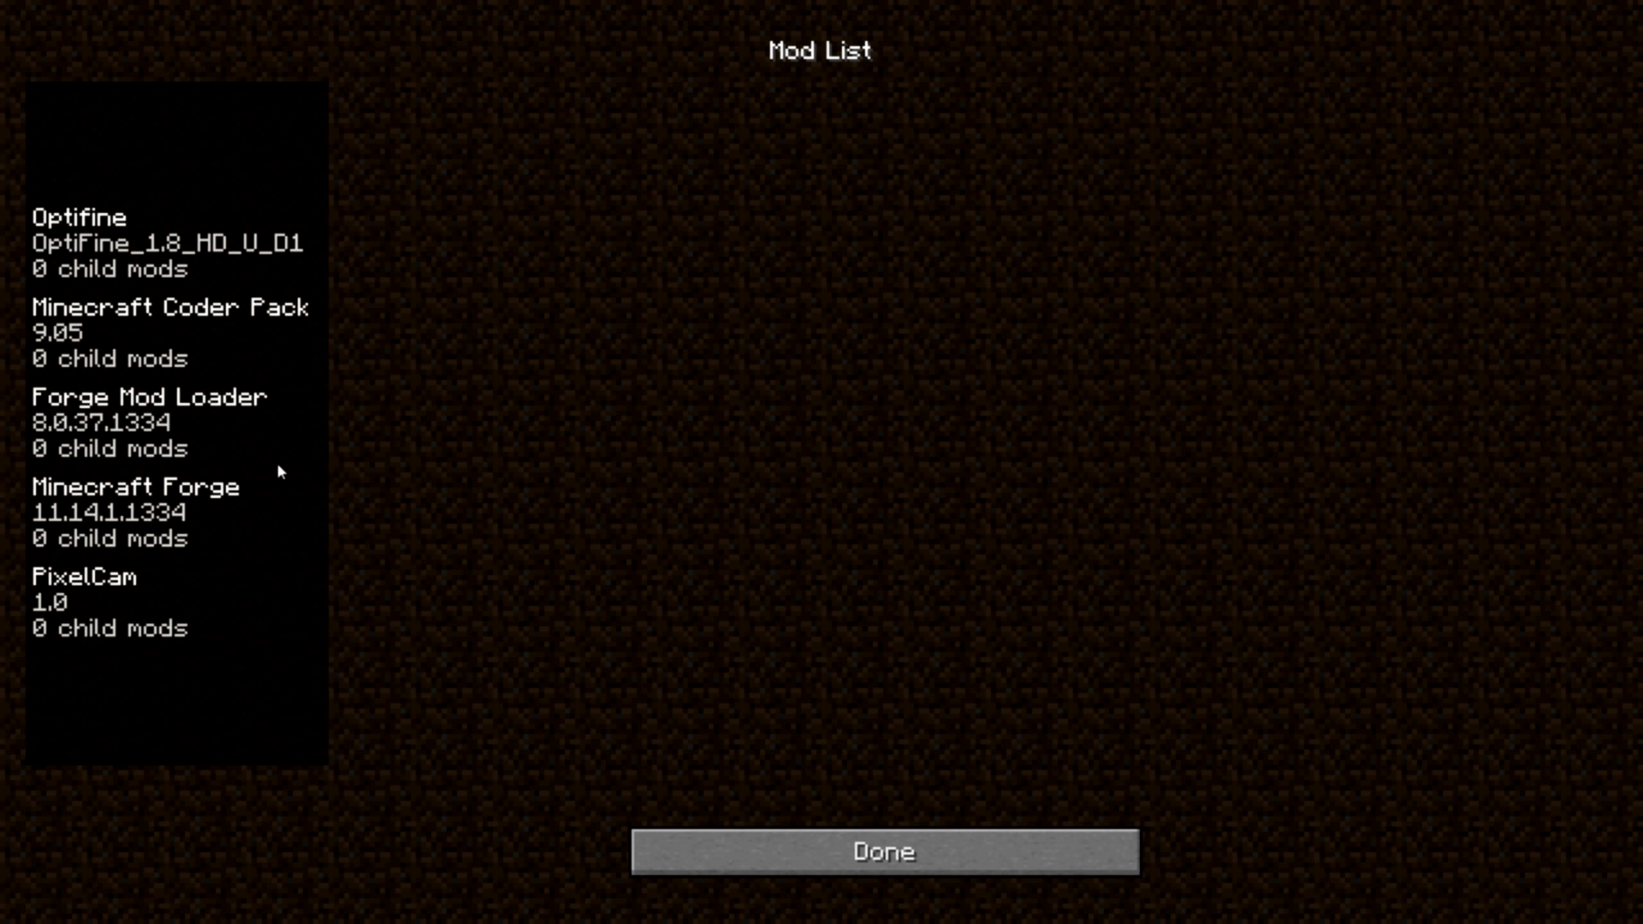
click(756, 838)
click(734, 596)
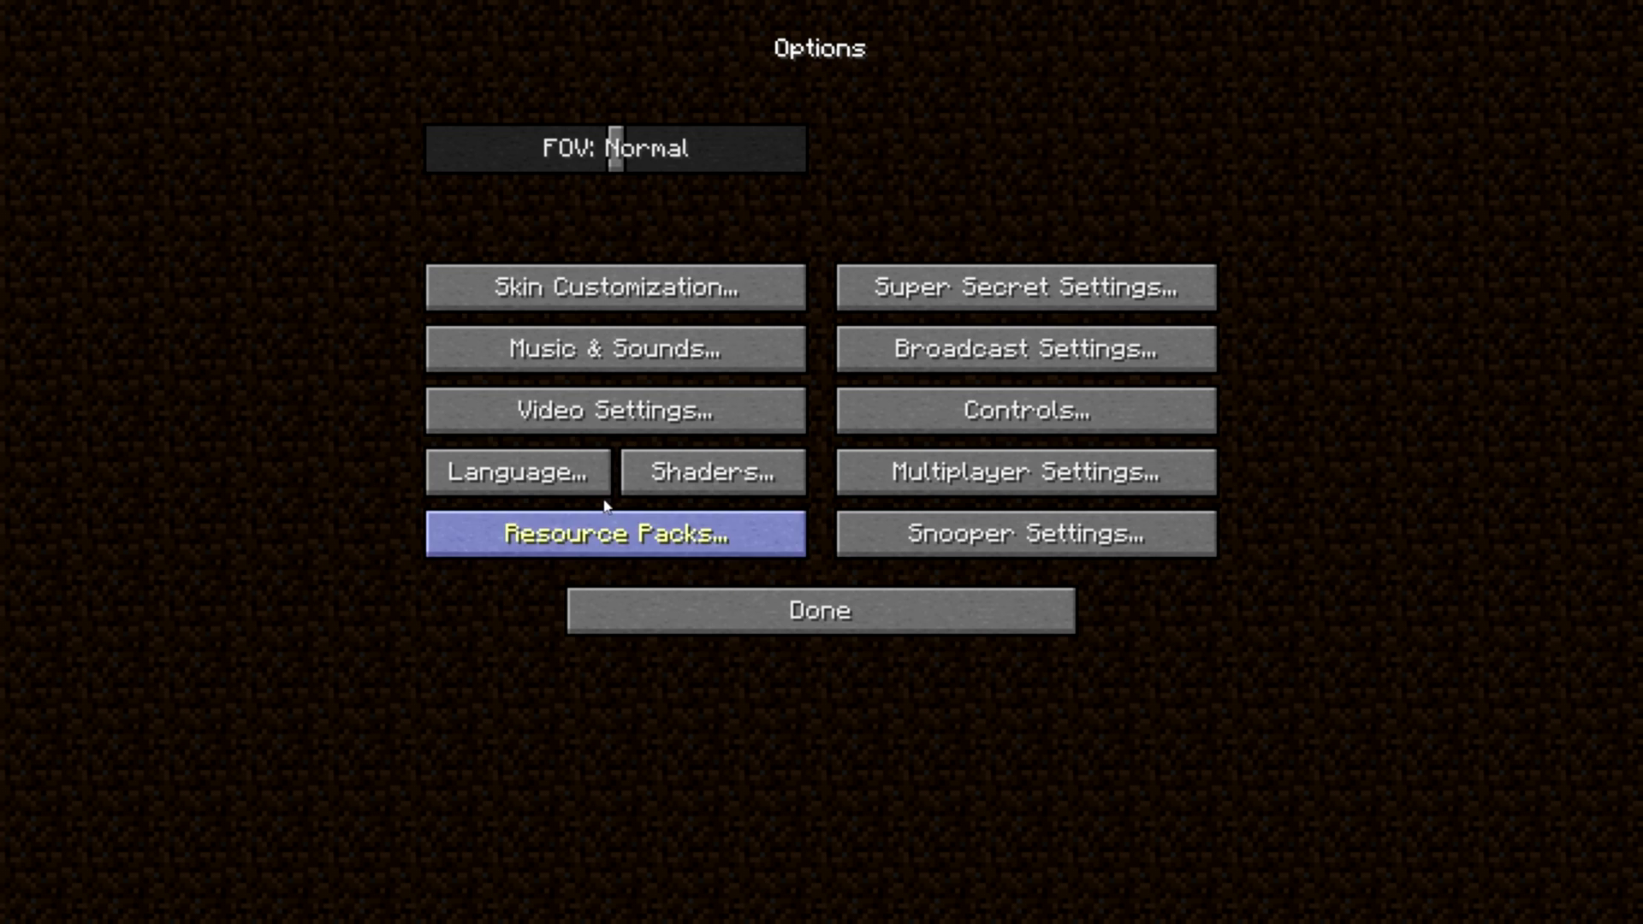
click(578, 419)
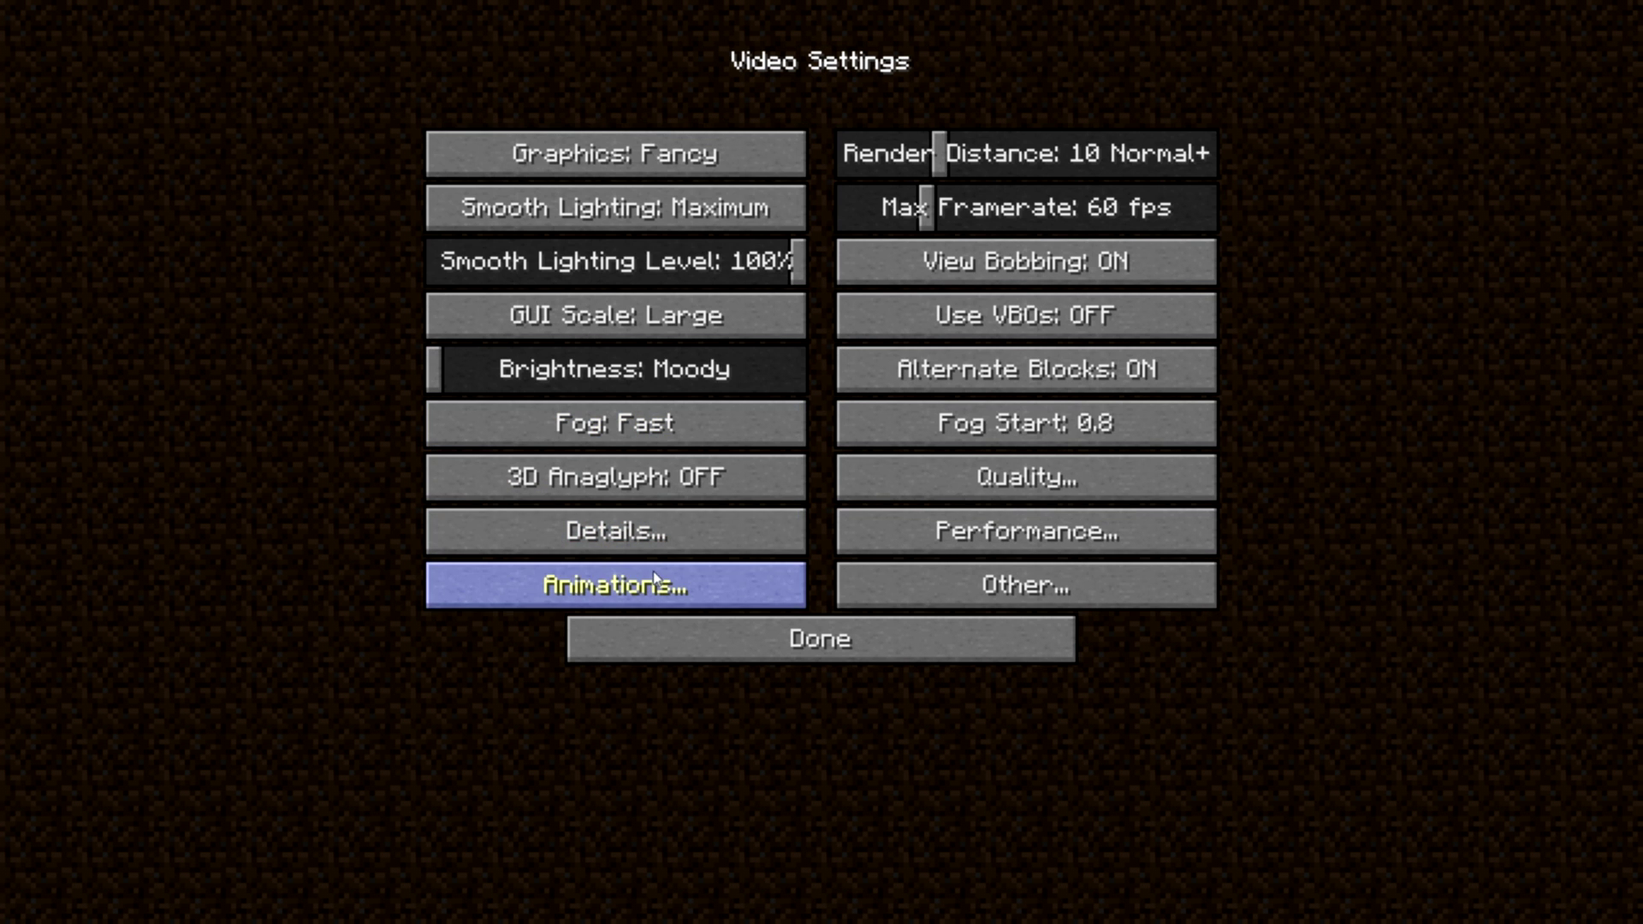
click(960, 486)
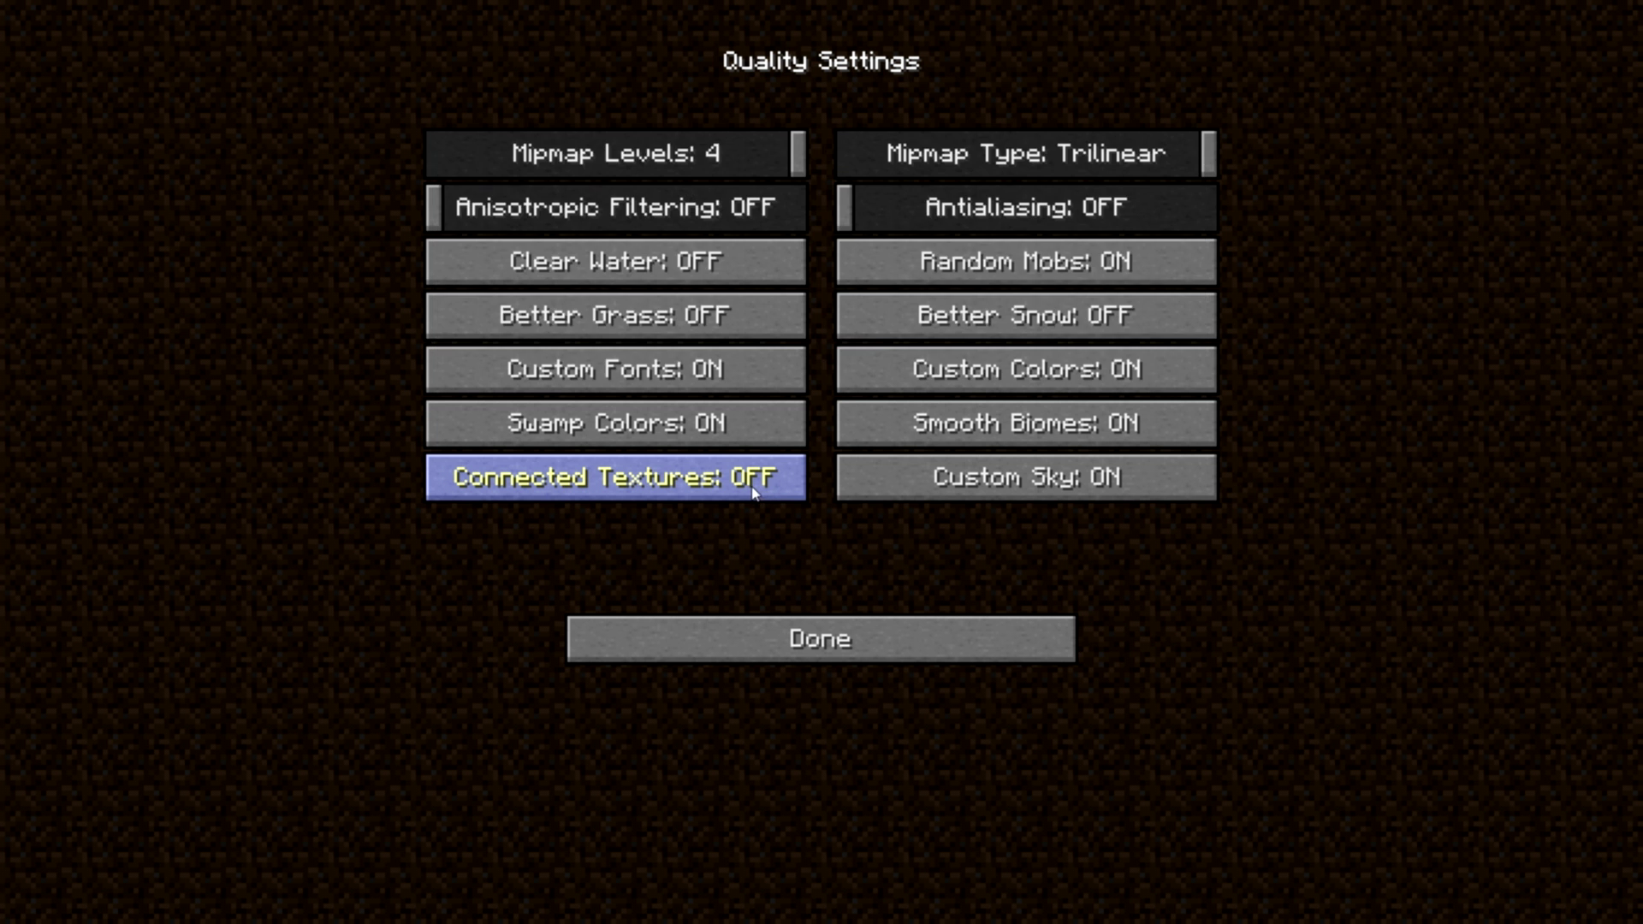
mouse_move(751, 486)
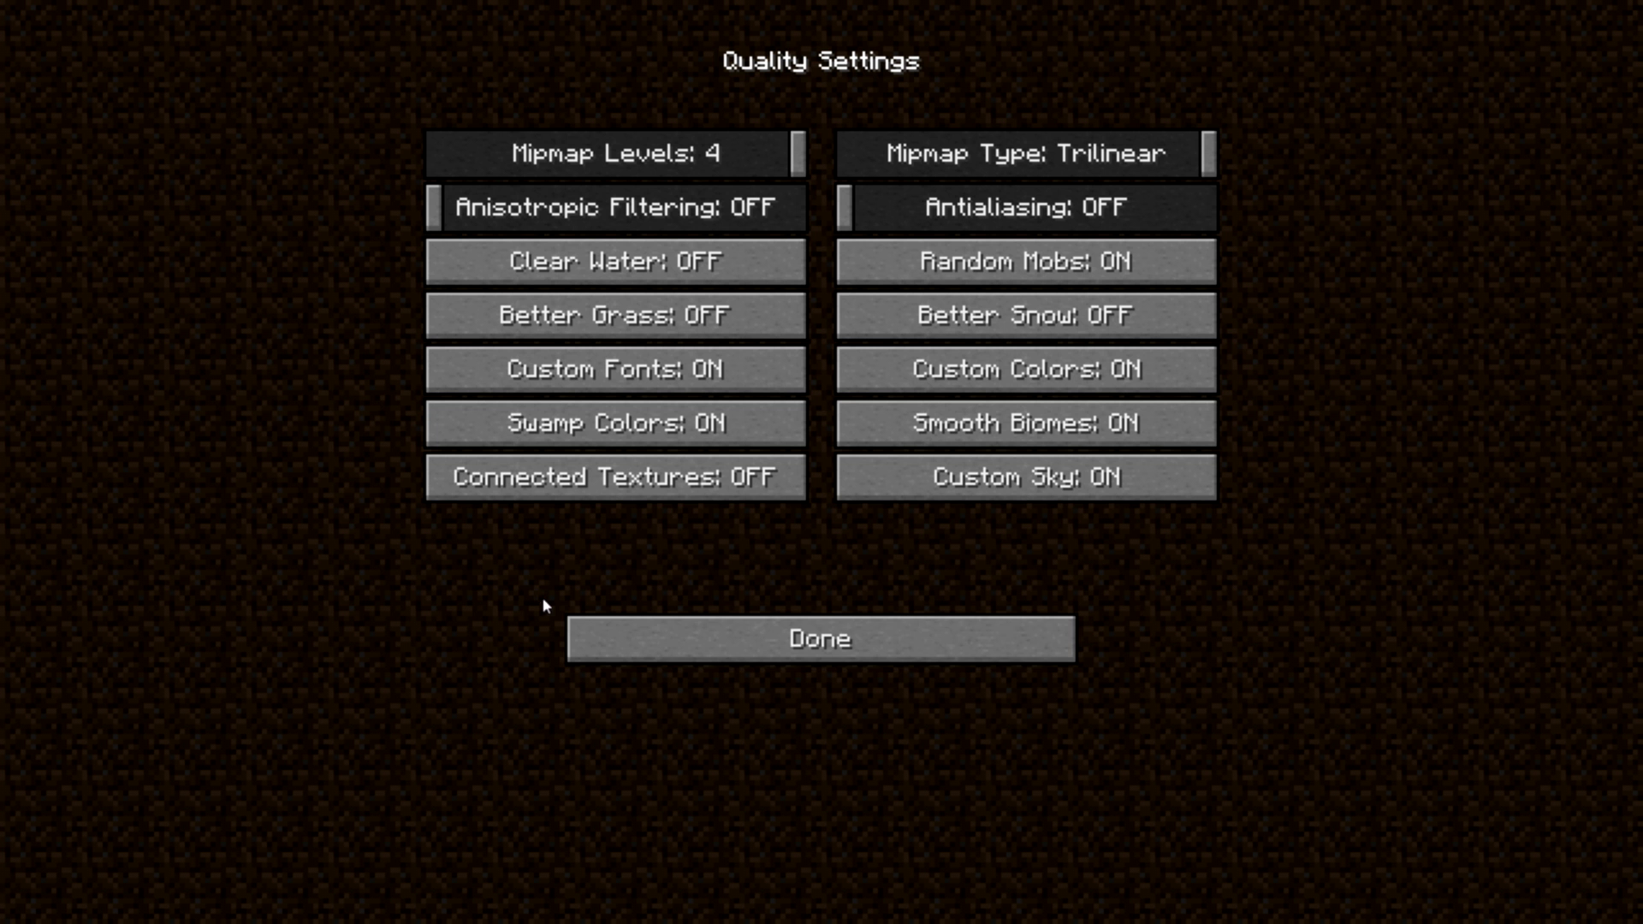
click(636, 644)
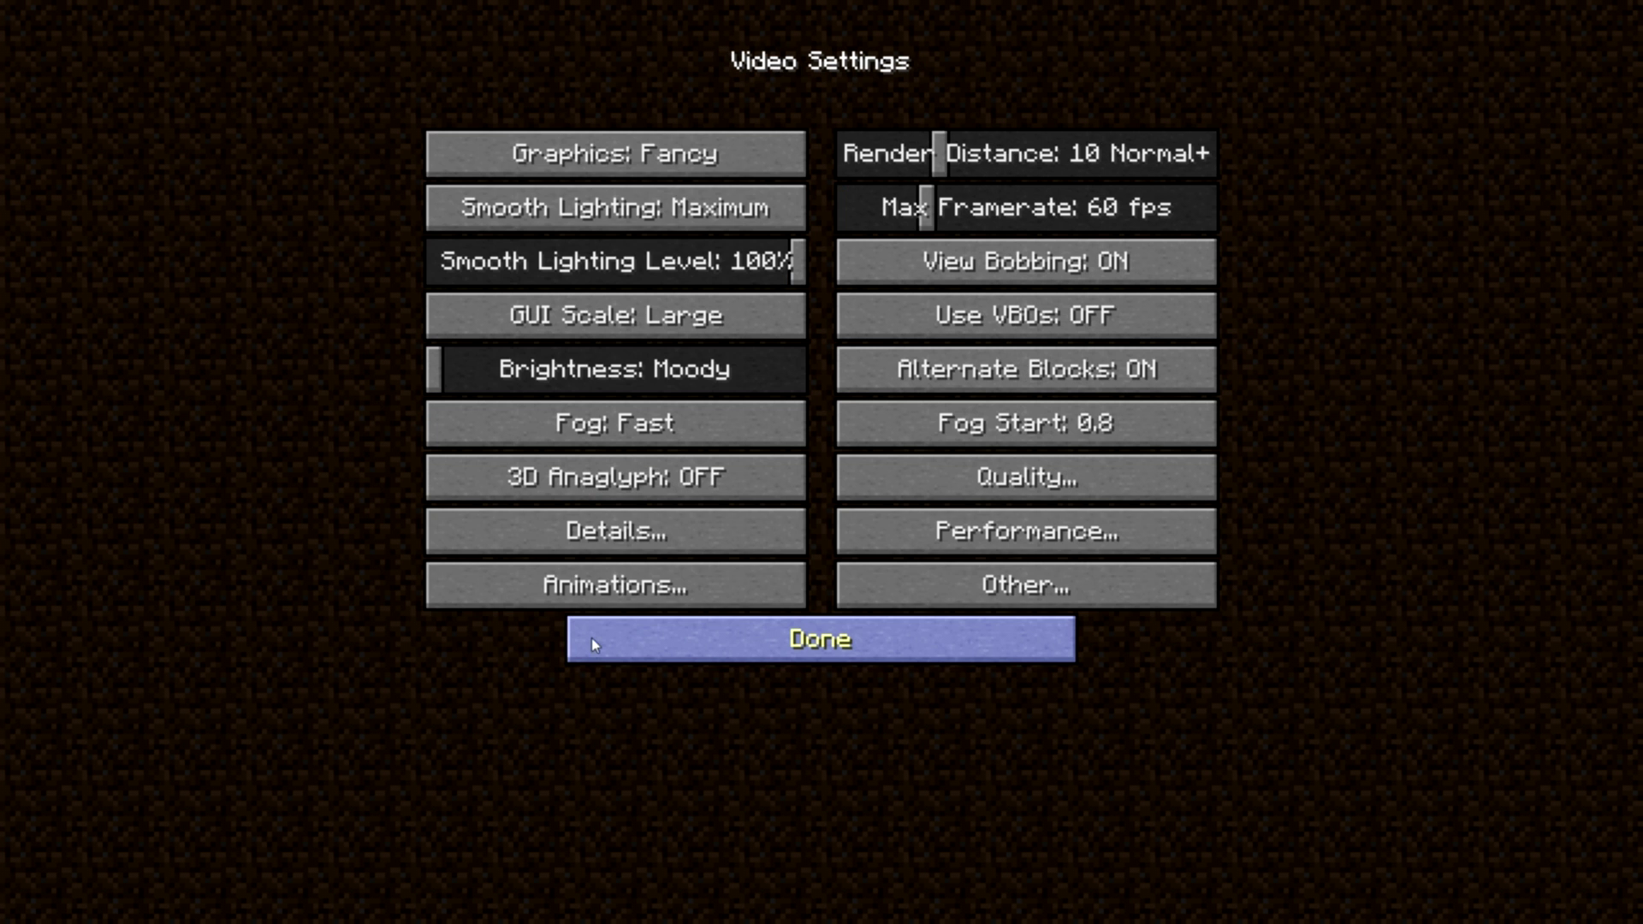
click(656, 657)
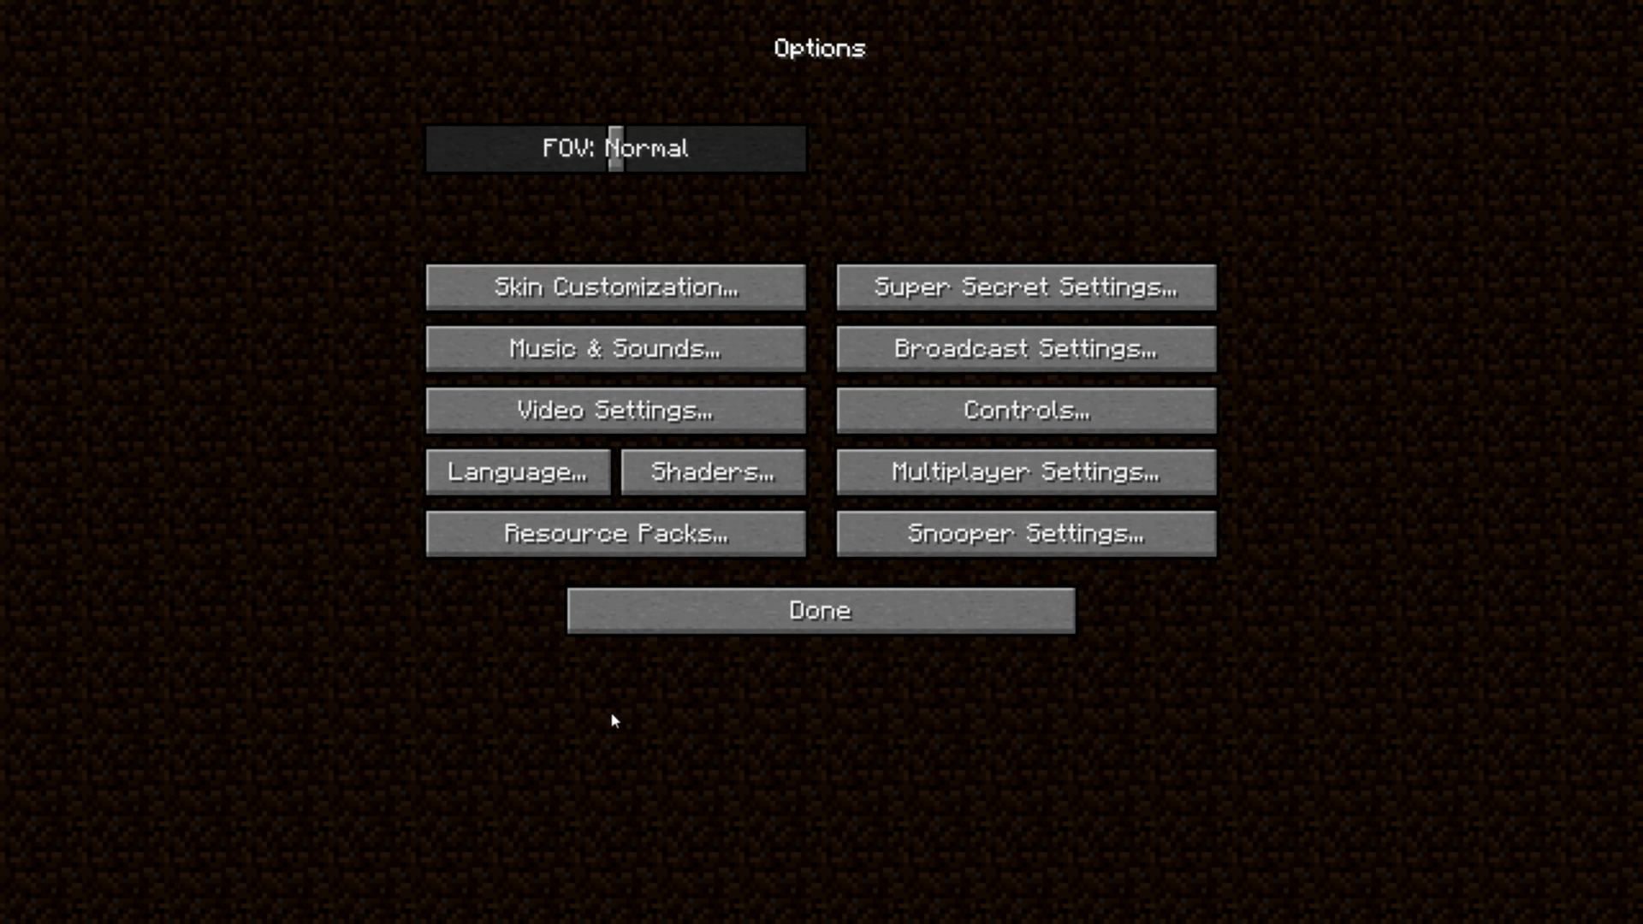
click(781, 627)
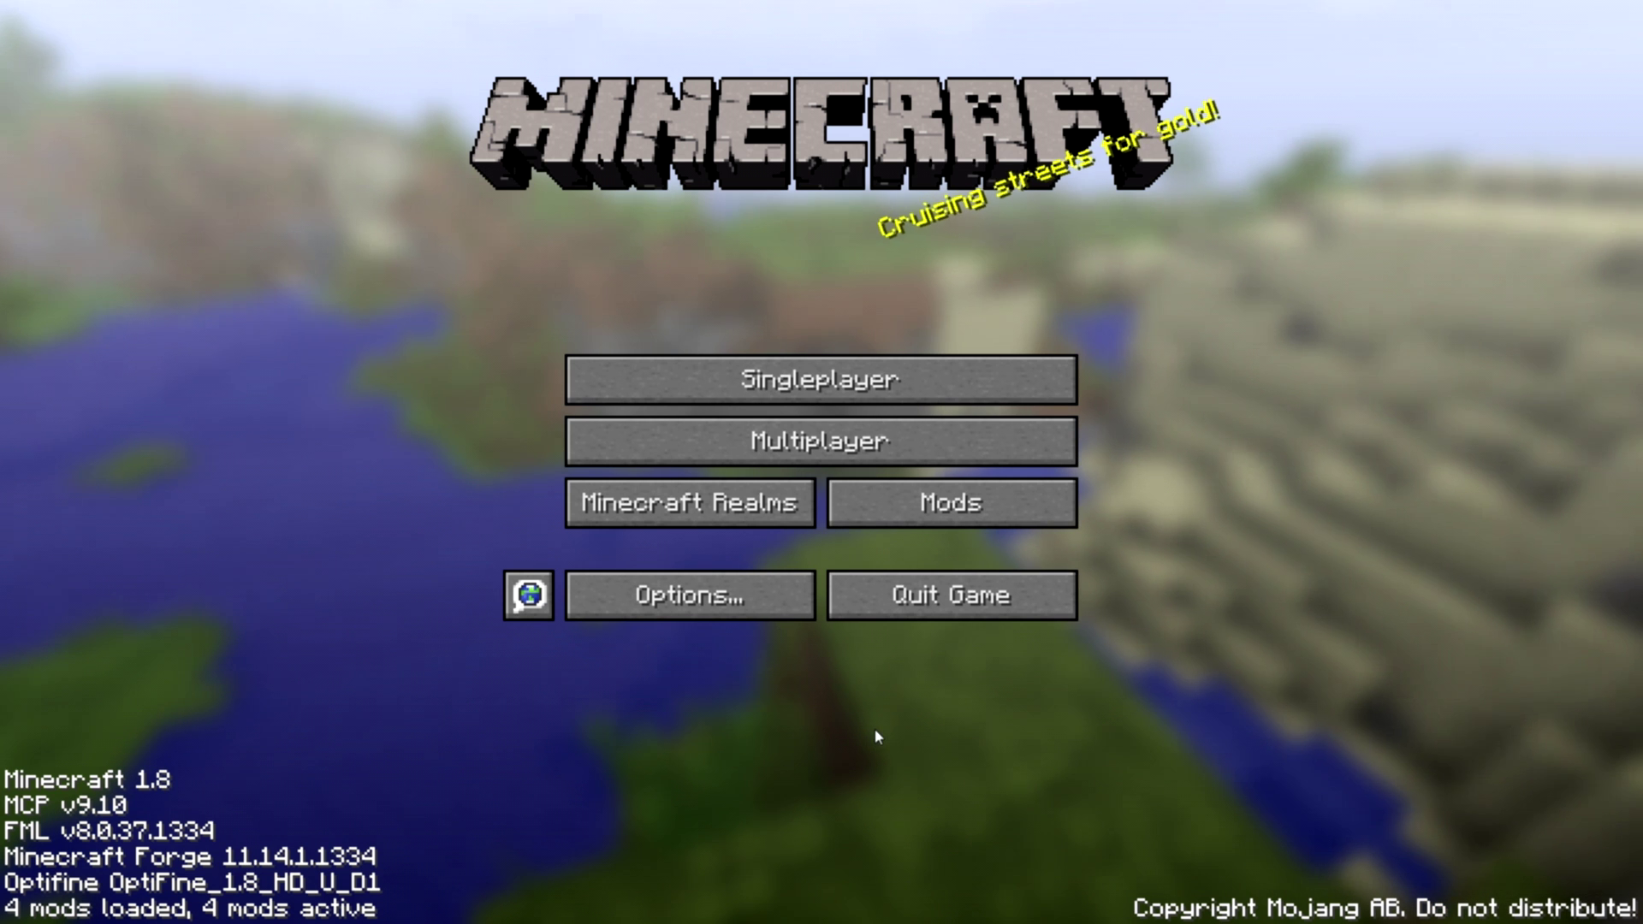